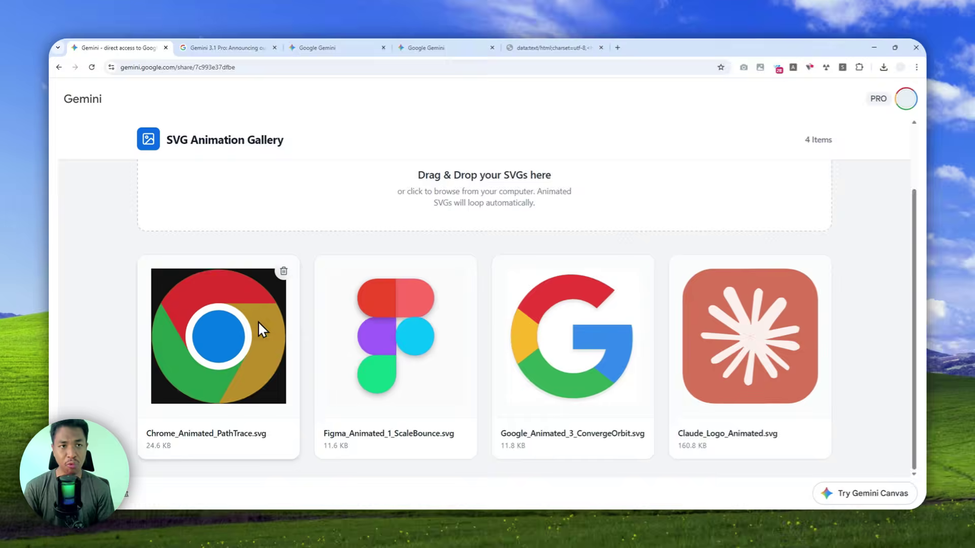
Step: Open the Gemini 3.1 Pro announcement article and examine its rollout details, benchmark table and Gemini 3 Pro comparison
{"action": "left_click", "coordinate": [228, 48]}
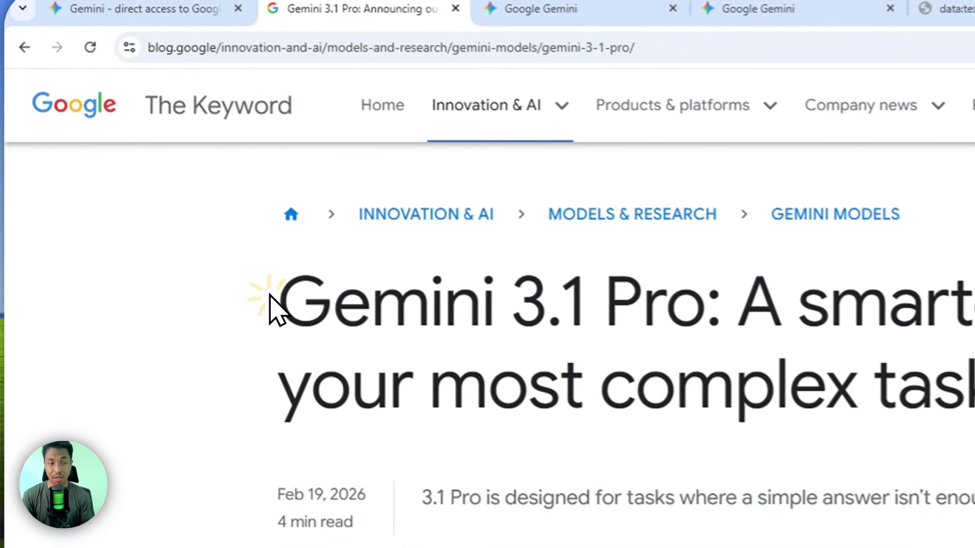
{"action": "left_click_drag", "start_coordinate": [276, 302], "coordinate": [719, 310]}
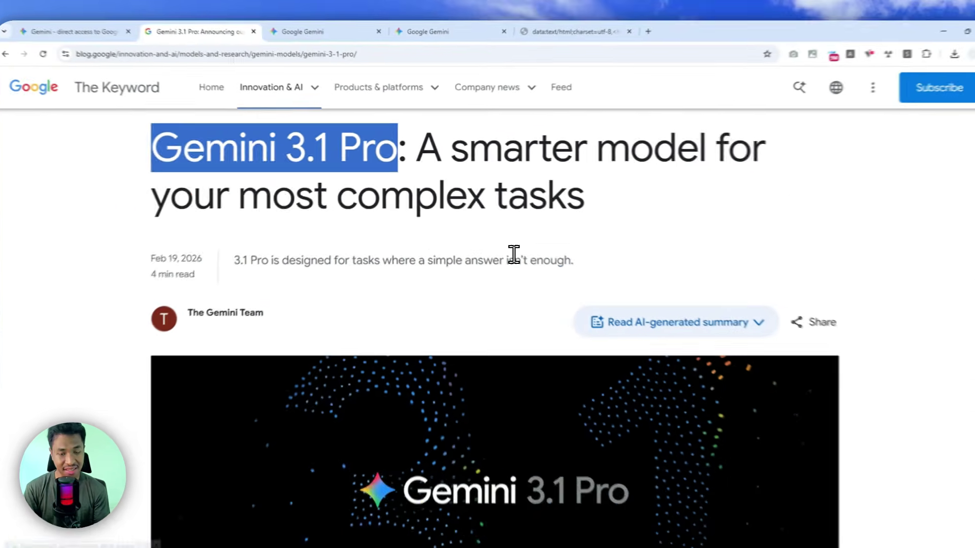
{"action": "scroll", "coordinate": [881, 389], "scroll_direction": "down", "scroll_amount": 5}
{"action": "scroll", "coordinate": [488, 236], "scroll_direction": "down", "scroll_amount": 5}
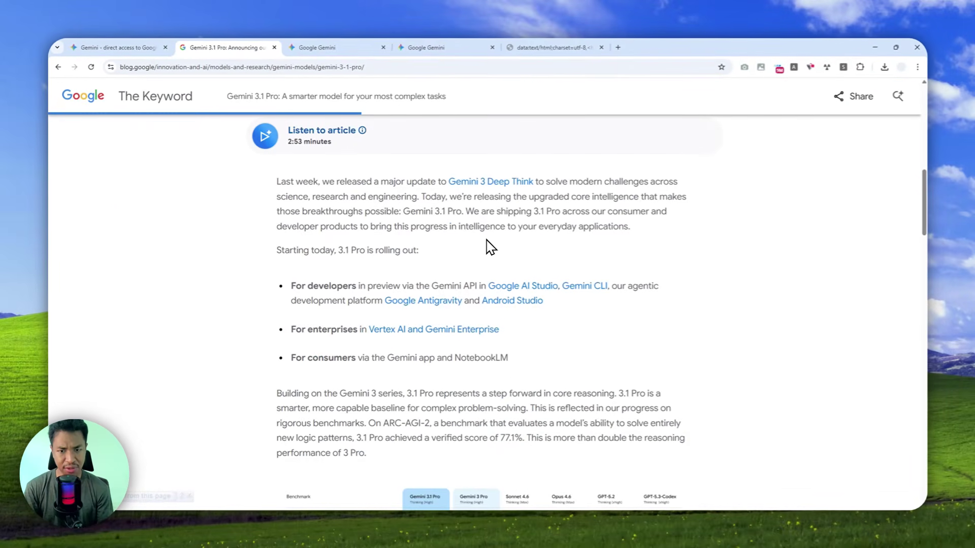
{"action": "scroll", "coordinate": [490, 231], "scroll_direction": "down", "scroll_amount": 5}
{"action": "scroll", "coordinate": [486, 234], "scroll_direction": "down", "scroll_amount": 10}
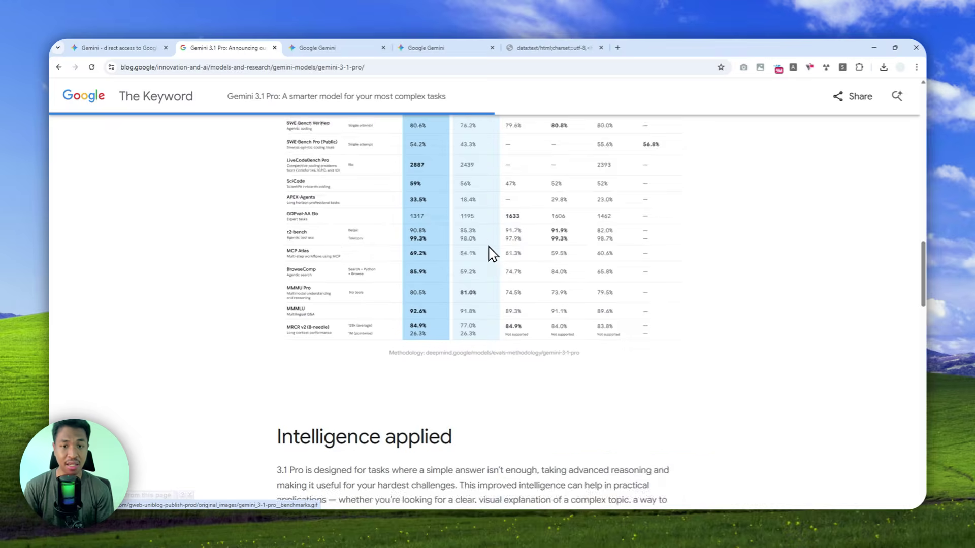
{"action": "scroll", "coordinate": [491, 241], "scroll_direction": "down", "scroll_amount": 1}
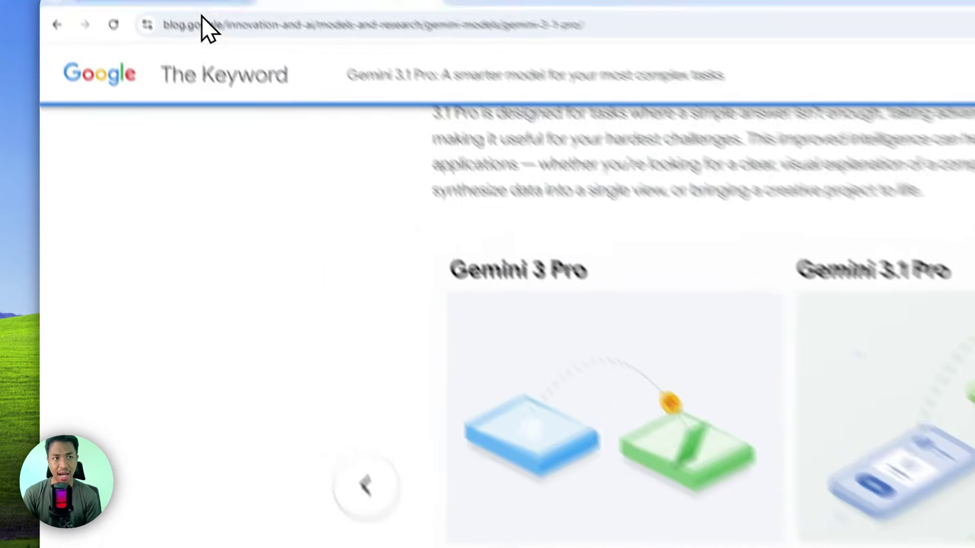
Step: Return to the SVG Animation Gallery, and open Microsoft Logo.webp from the Downloads folder in its own browser tab
{"action": "left_click", "coordinate": [118, 47]}
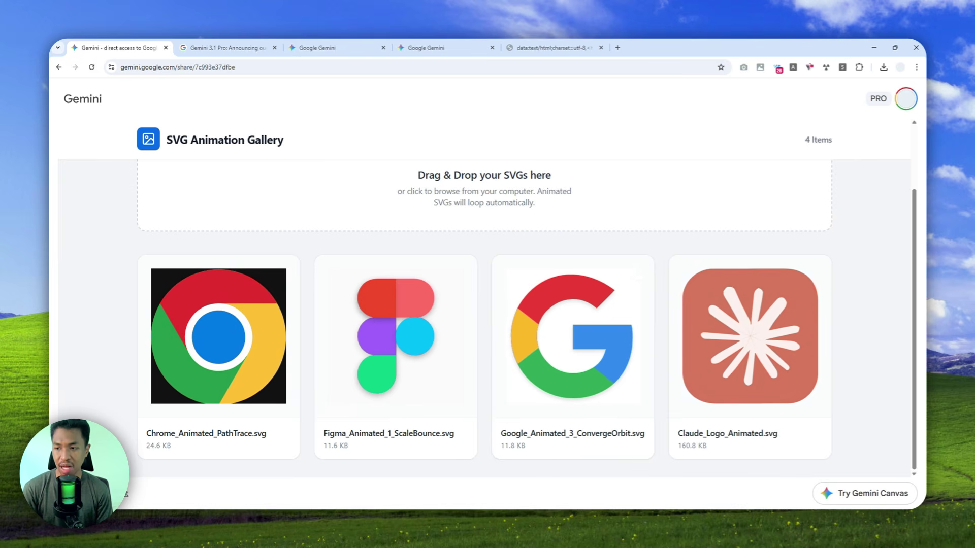
{"action": "left_click_drag", "start_coordinate": [644, 133], "coordinate": [678, 46]}
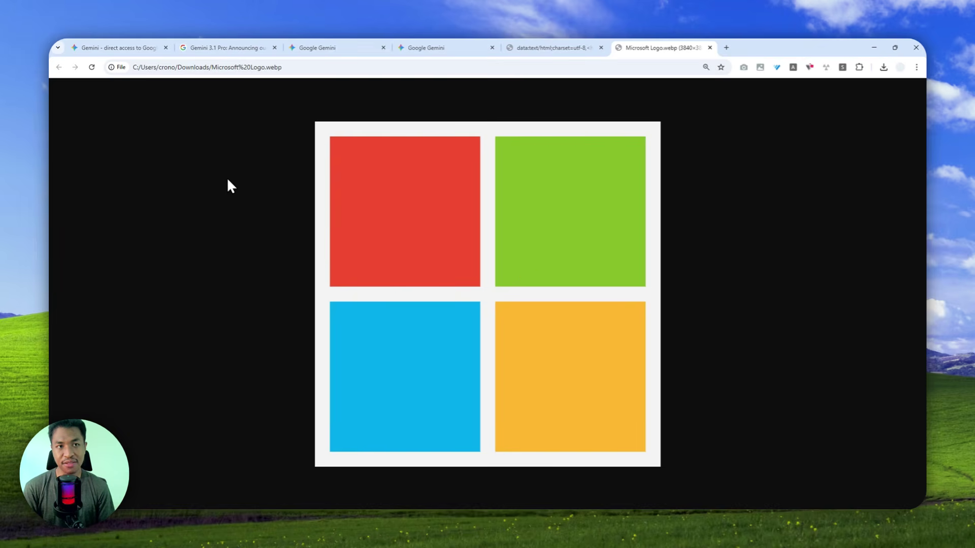
Step: Review the logo animation concepts chat and the Vectorize app's Raster to SVG preview of the Microsoft logo
{"action": "left_click", "coordinate": [327, 47]}
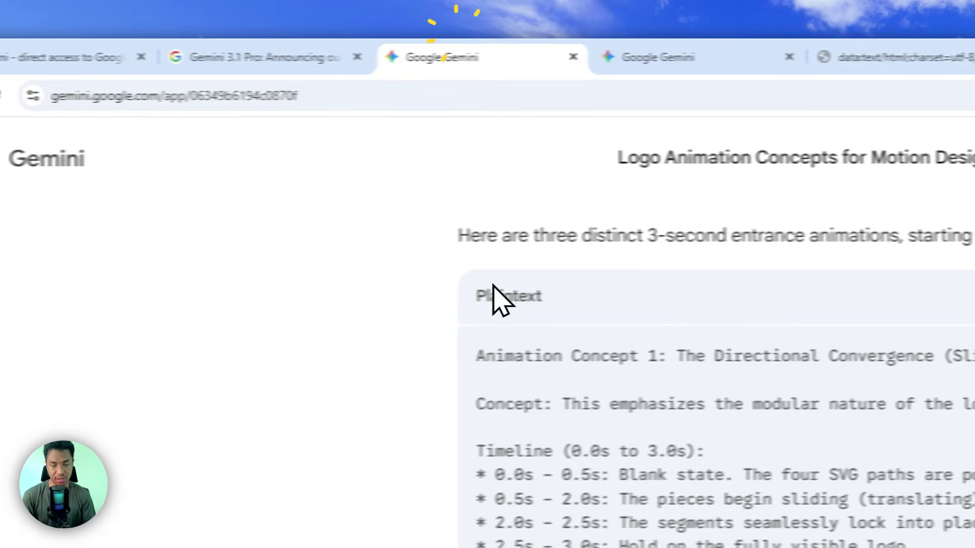
{"action": "left_click", "coordinate": [721, 57]}
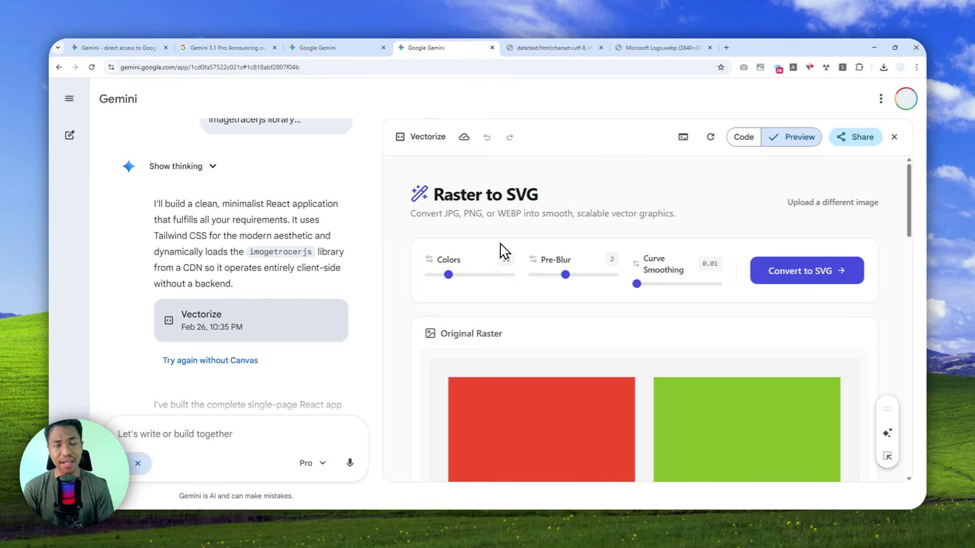
{"action": "scroll", "coordinate": [562, 226], "scroll_direction": "down", "scroll_amount": 3}
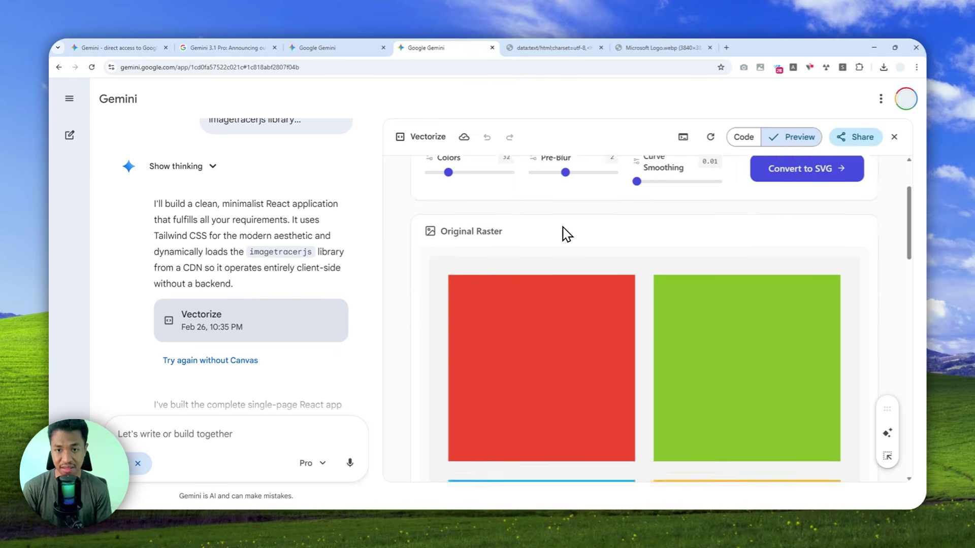
{"action": "scroll", "coordinate": [645, 233], "scroll_direction": "down", "scroll_amount": 4}
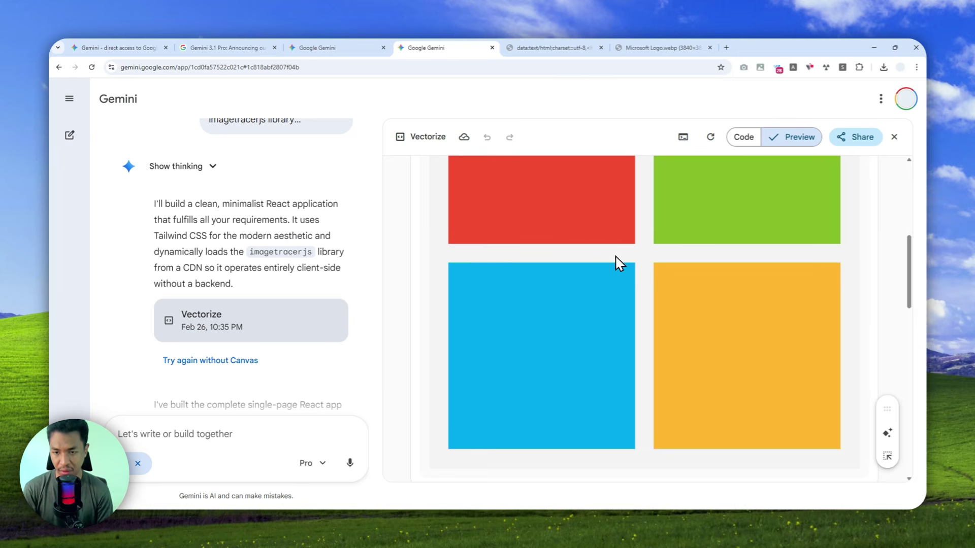
{"action": "left_click", "coordinate": [638, 47]}
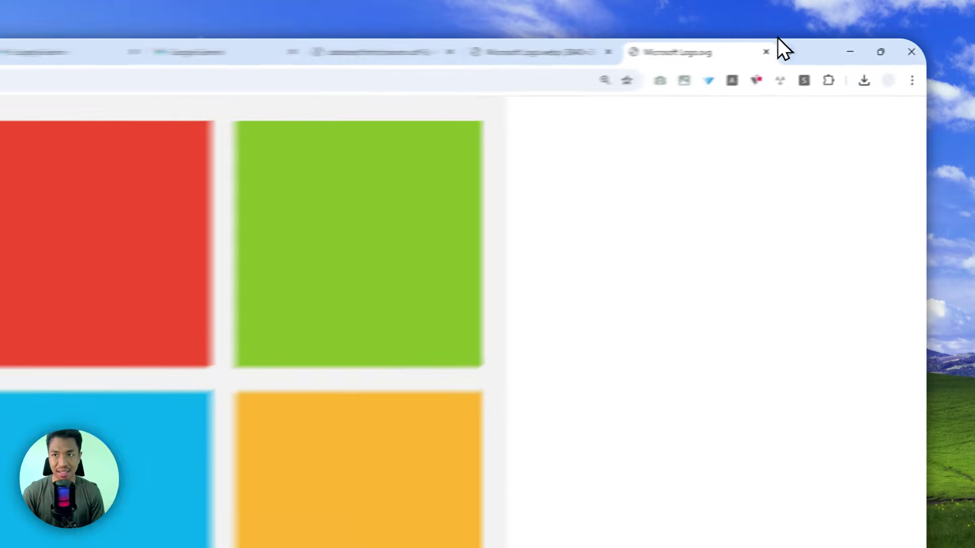
Step: Open the Gemini web app in a new browser tab
{"action": "left_click", "coordinate": [832, 45]}
{"action": "type", "text": "g"}
{"action": "left_click", "coordinate": [179, 89]}
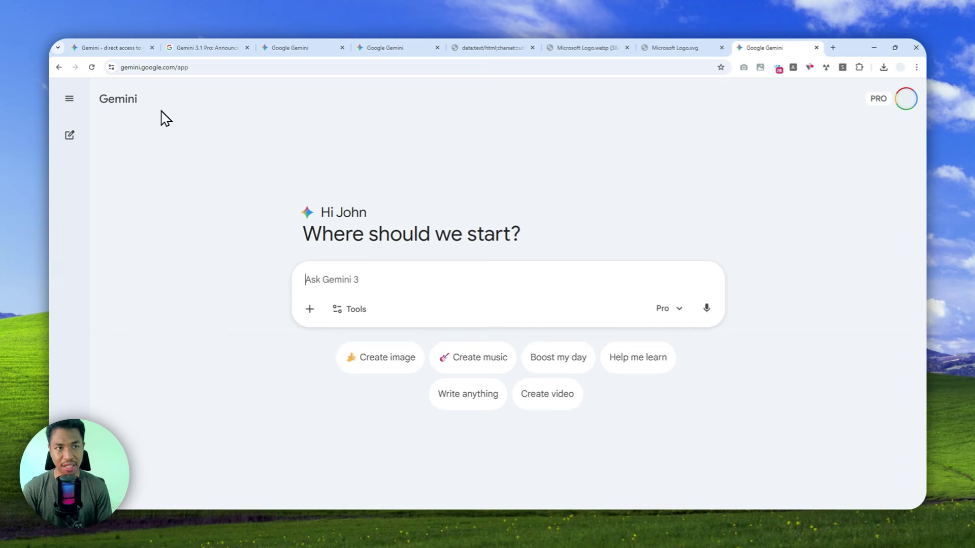
{"action": "left_click", "coordinate": [195, 67]}
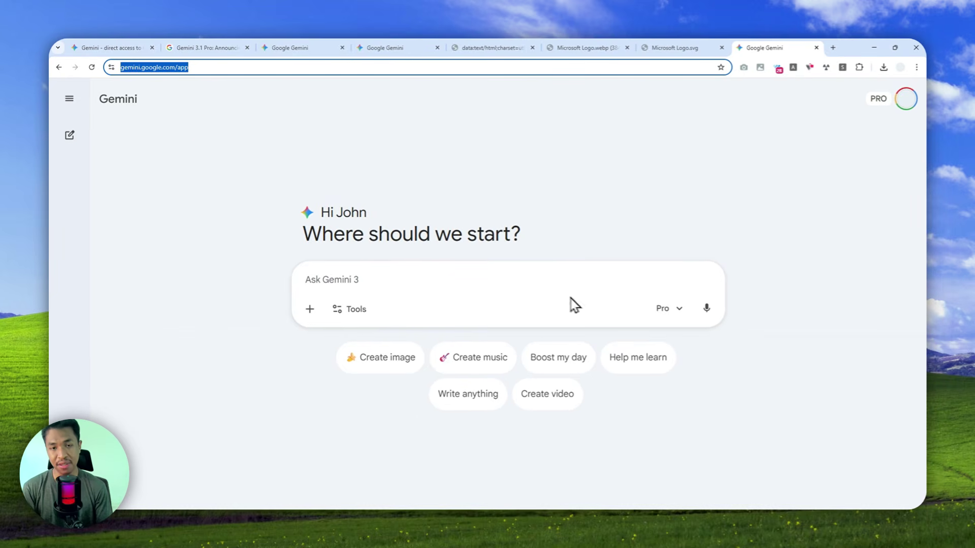
Step: Select the Pro model for the new Gemini chat and check the model choices
{"action": "left_click", "coordinate": [671, 308]}
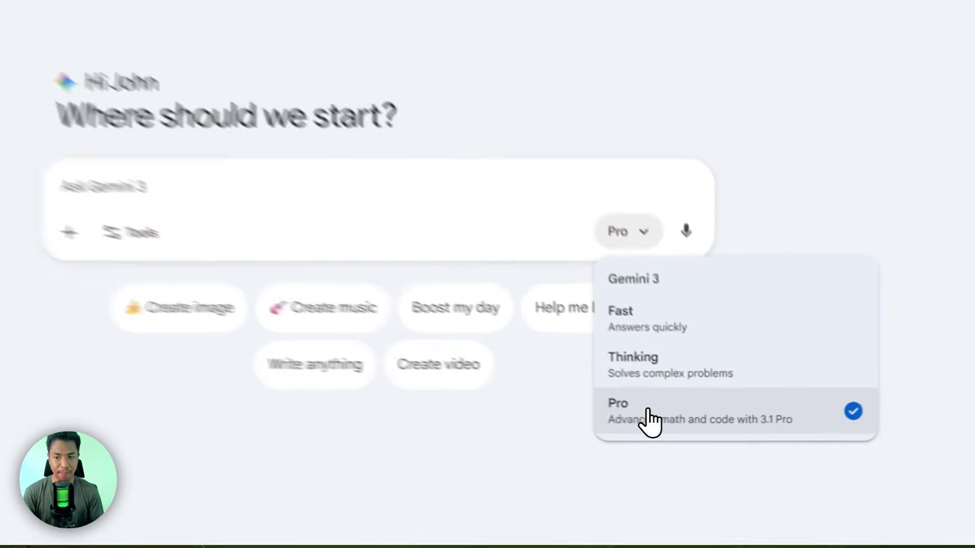
{"action": "left_click", "coordinate": [682, 431]}
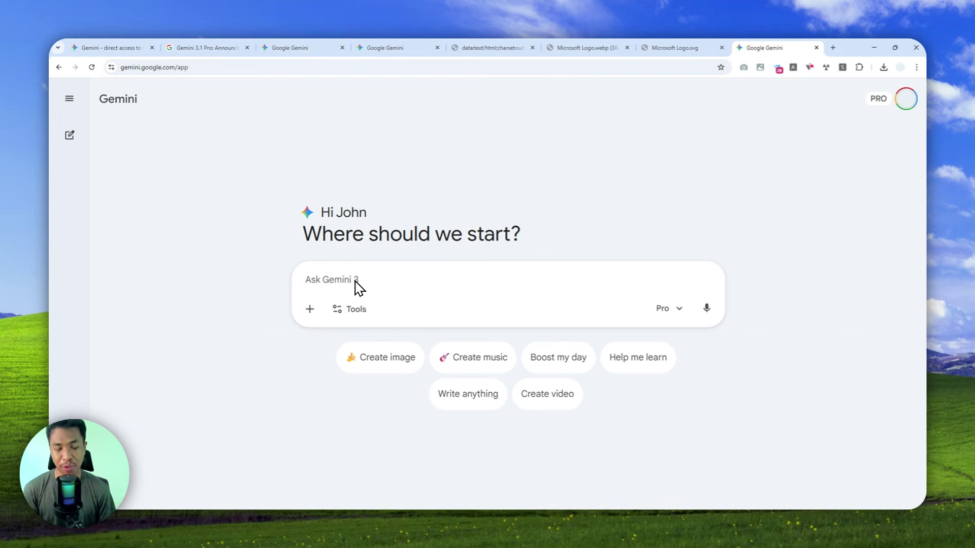
{"action": "left_click", "coordinate": [665, 308]}
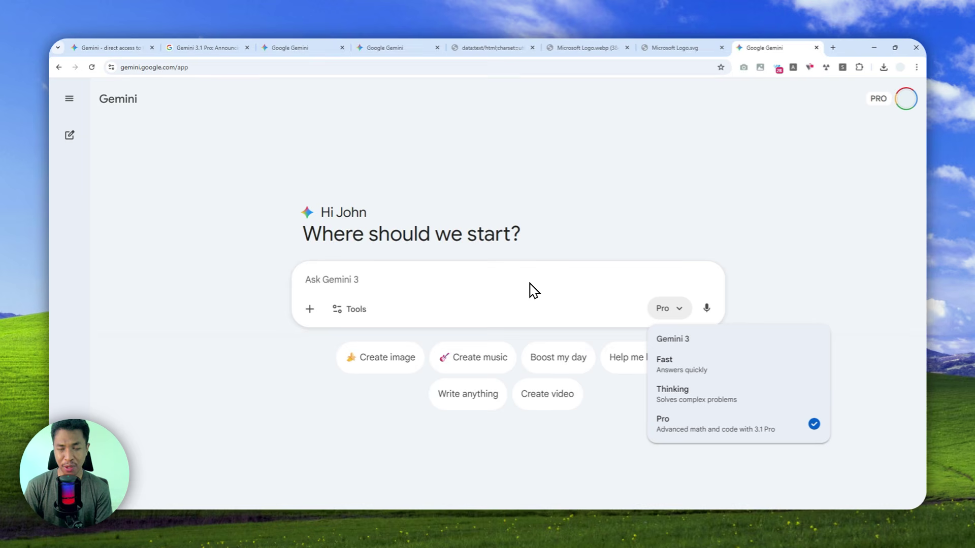
Step: Search Google for Google Antigravity in a new tab and open the official antigravity.google site
{"action": "left_click", "coordinate": [833, 47]}
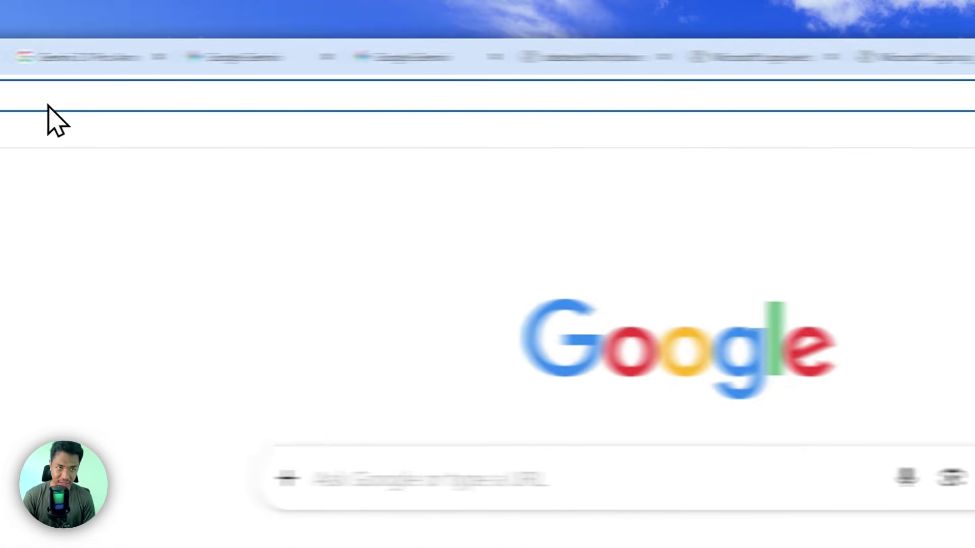
{"action": "type", "text": "Goog"}
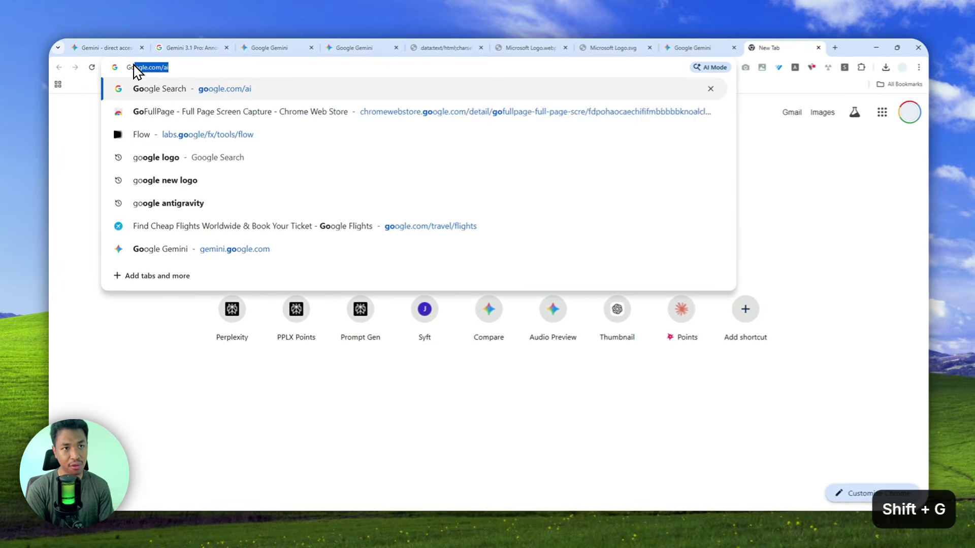
{"action": "type", "text": "le Ant"}
{"action": "key", "text": "Return"}
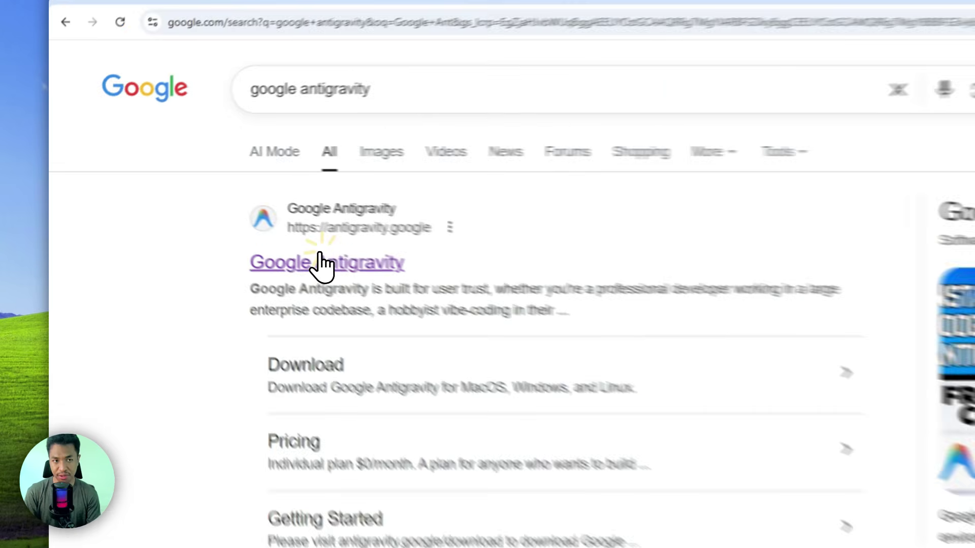
{"action": "left_click", "coordinate": [212, 212]}
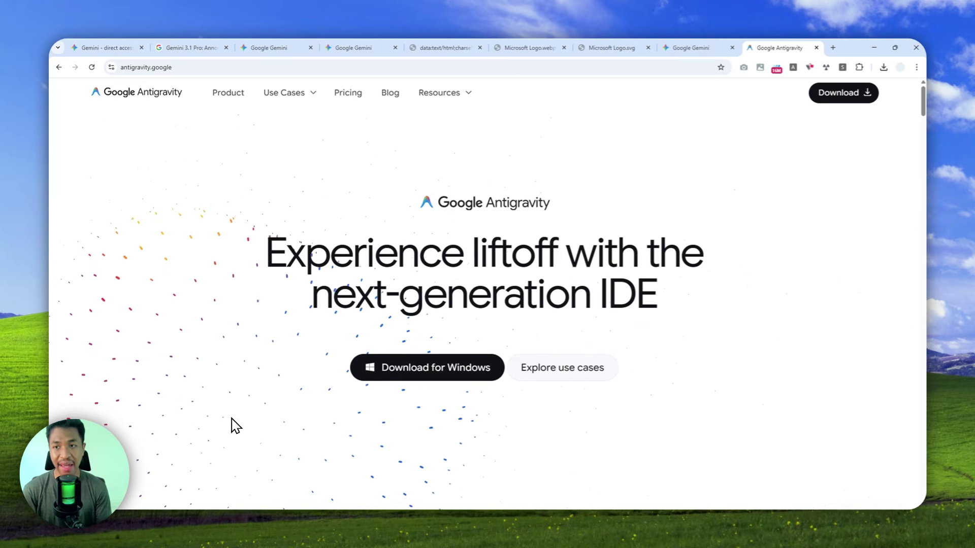
Step: Switch to the Antigravity desktop app and open Chrome_Animated_PathTrace.svg from the SVG Animation project
{"action": "left_click", "coordinate": [137, 528]}
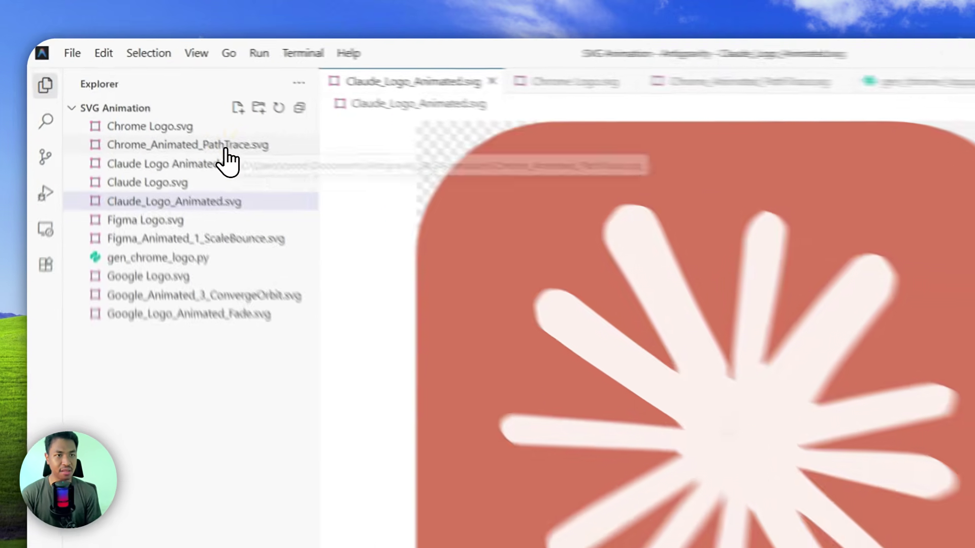
{"action": "left_click", "coordinate": [178, 107]}
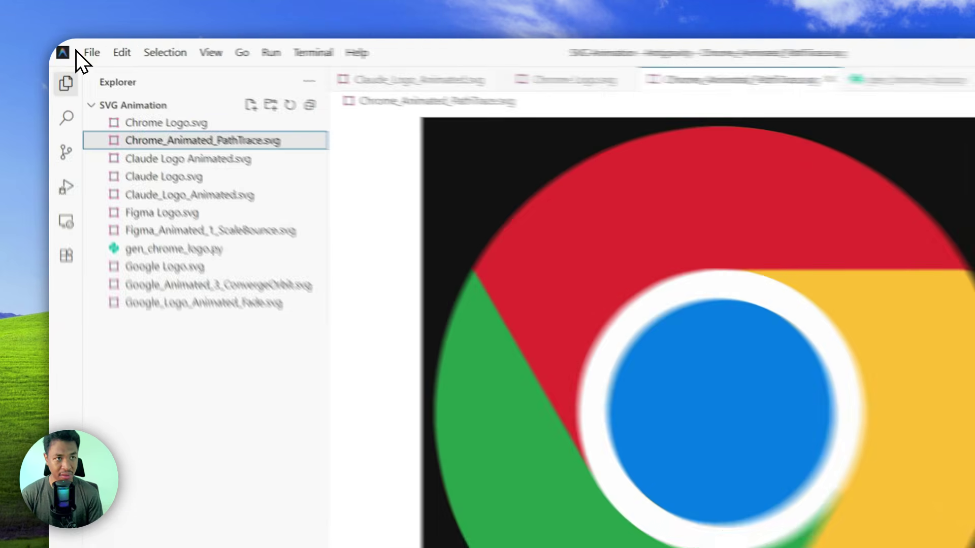
Step: Create a project folder named New SVG Animation inside Documents > Antigravity while opening a folder
{"action": "left_click", "coordinate": [78, 48]}
{"action": "left_click", "coordinate": [208, 245]}
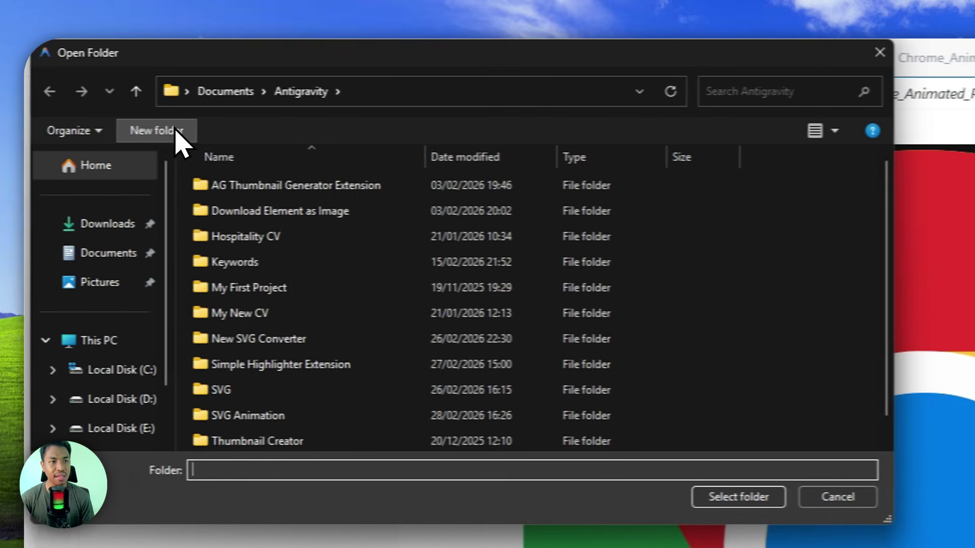
{"action": "left_click", "coordinate": [179, 132]}
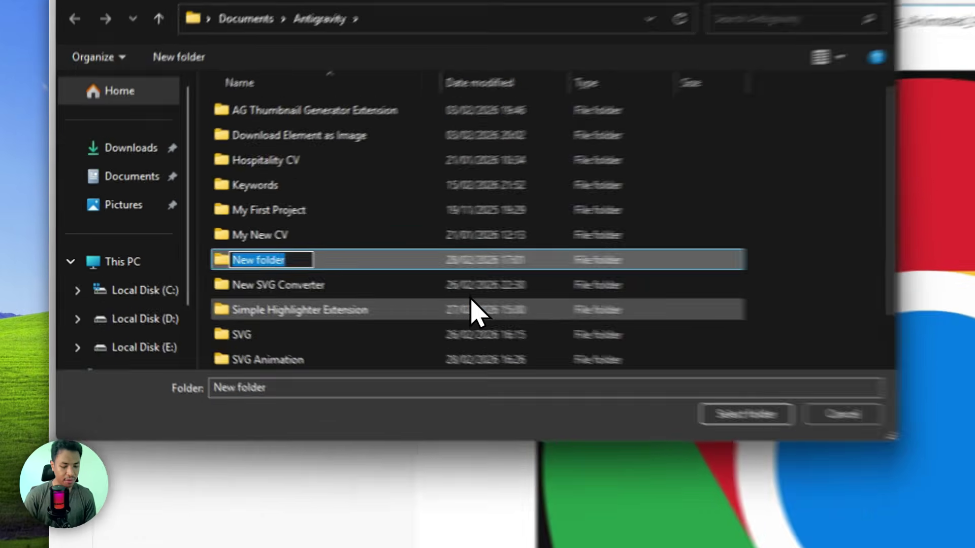
{"action": "type", "text": "N"}
{"action": "type", "text": "ew SVG Animat"}
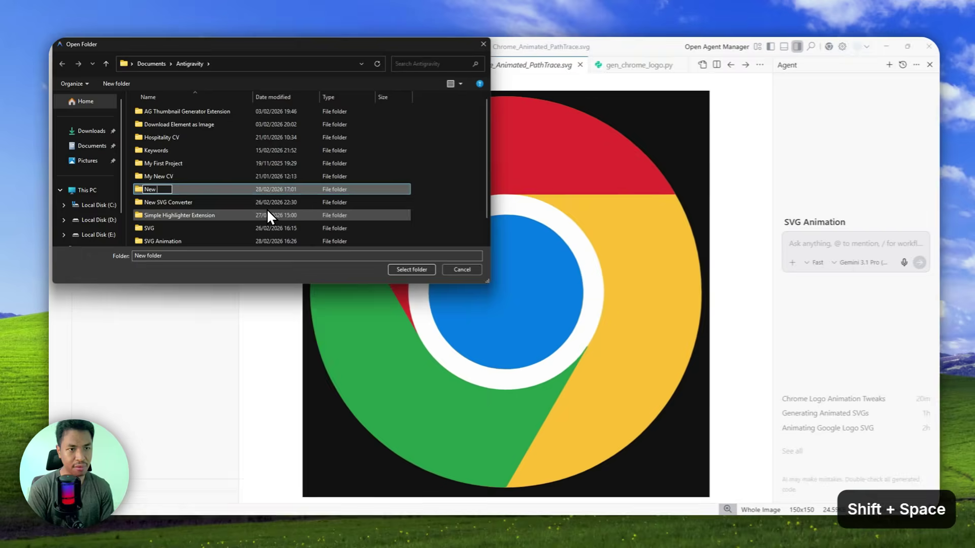
{"action": "type", "text": "ion"}
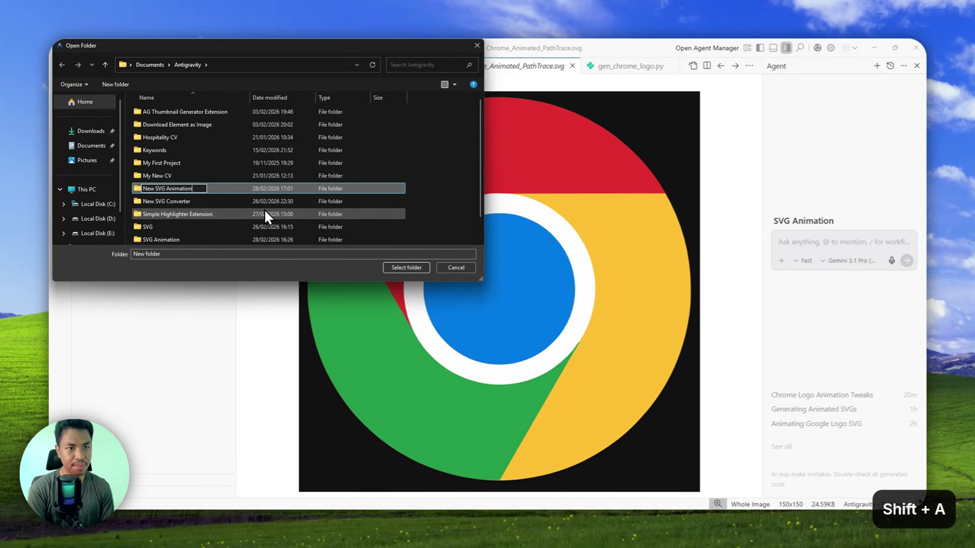
{"action": "key", "text": "Return"}
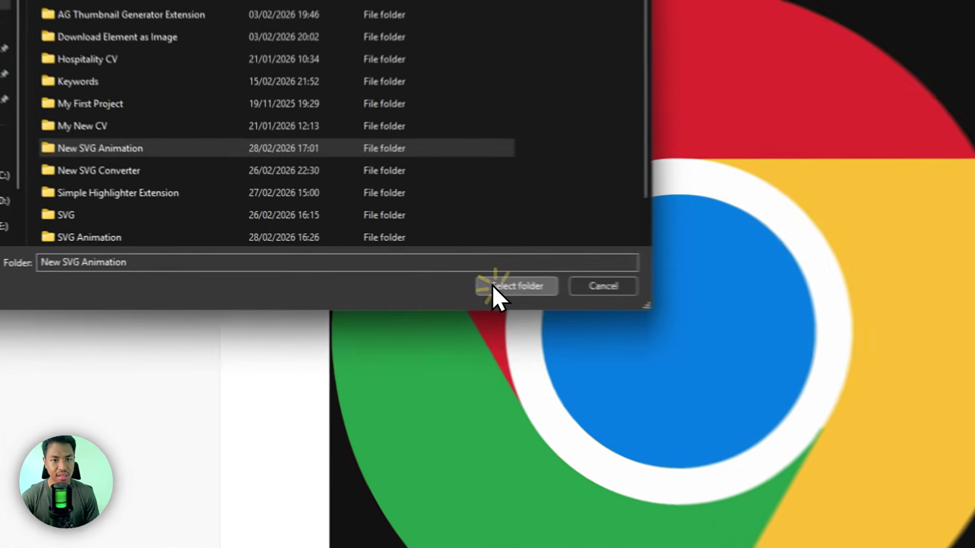
Step: Open the New SVG Animation folder as a trusted workspace and enlarge the interface by two zoom levels
{"action": "left_click", "coordinate": [399, 268]}
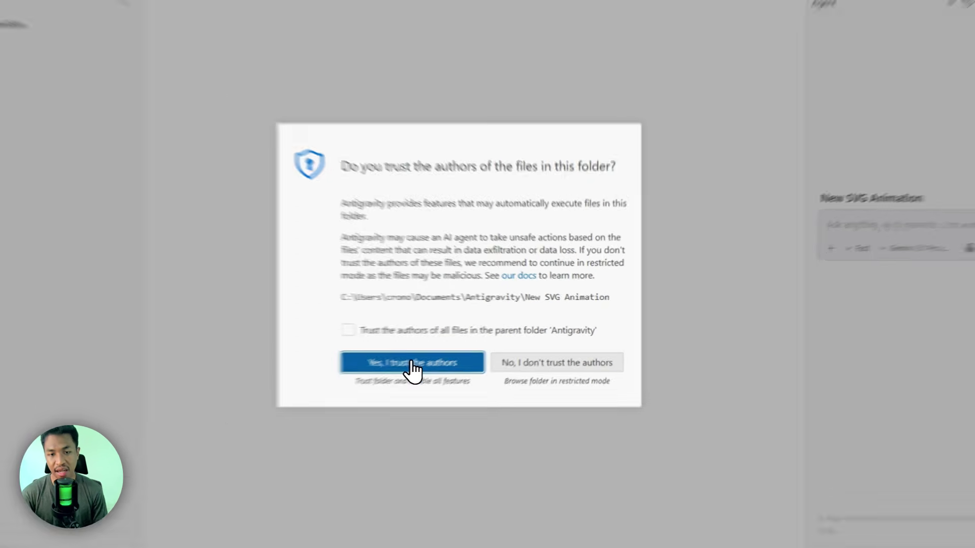
{"action": "left_click", "coordinate": [450, 353]}
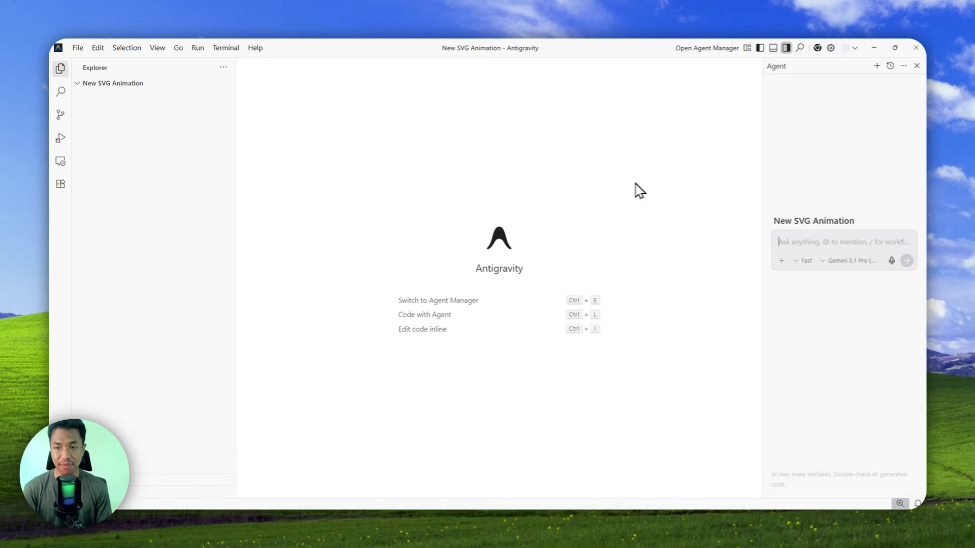
{"action": "key", "text": "ctrl+equal"}
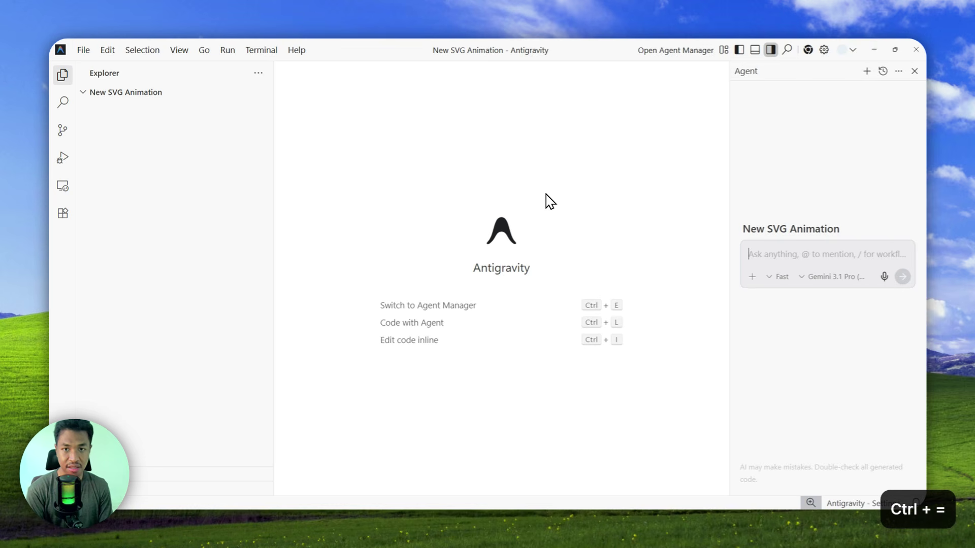
{"action": "key", "text": "ctrl+equal"}
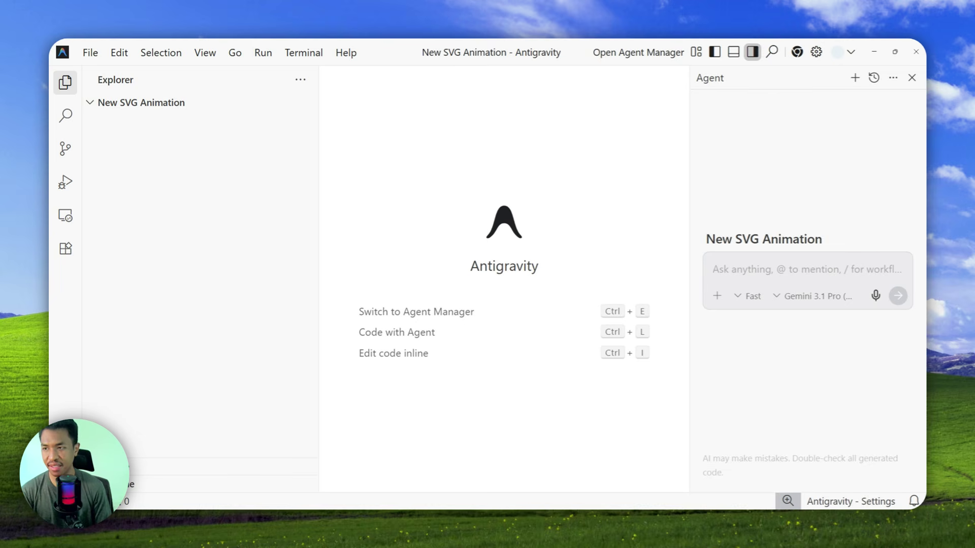
Step: Copy Microsoft Logo.svg from the Downloads folder in File Explorer, placing its window over the Antigravity workspace
{"action": "left_click_drag", "start_coordinate": [974, 62], "coordinate": [665, 61]}
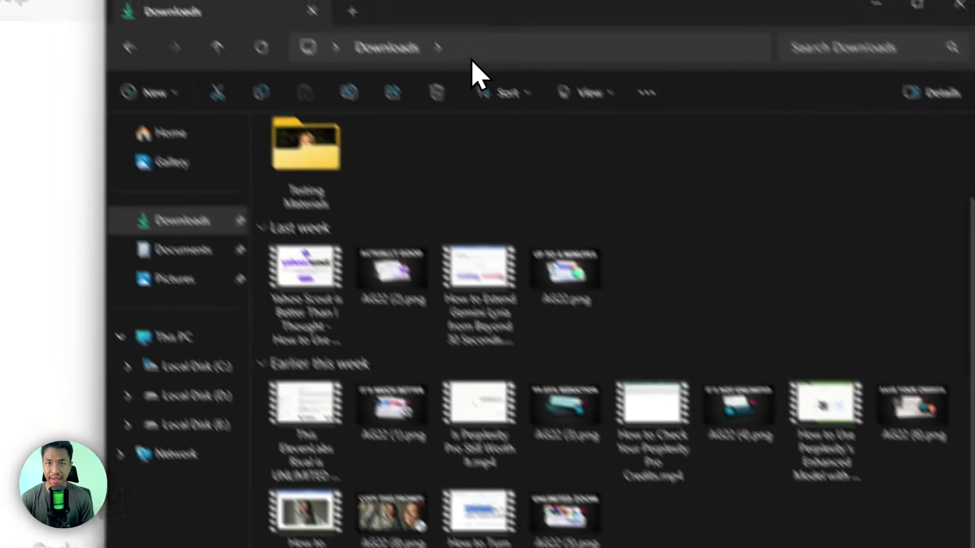
{"action": "left_click_drag", "start_coordinate": [522, 75], "coordinate": [381, 64]}
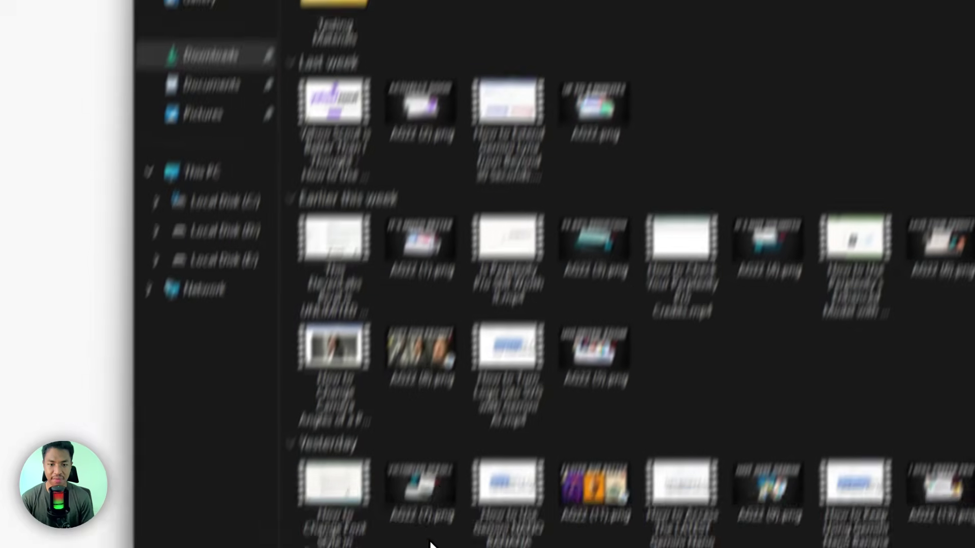
{"action": "left_click", "coordinate": [482, 450]}
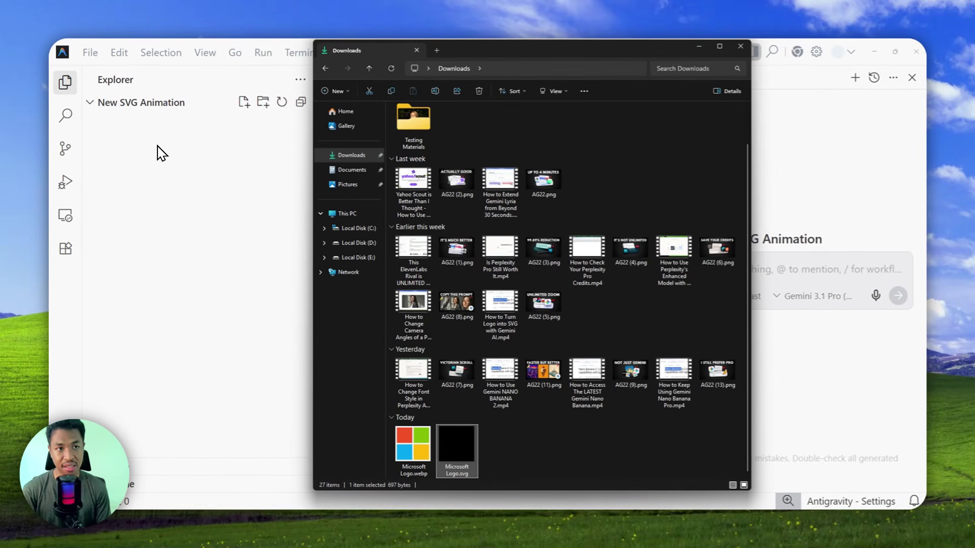
{"action": "right_click", "coordinate": [461, 447]}
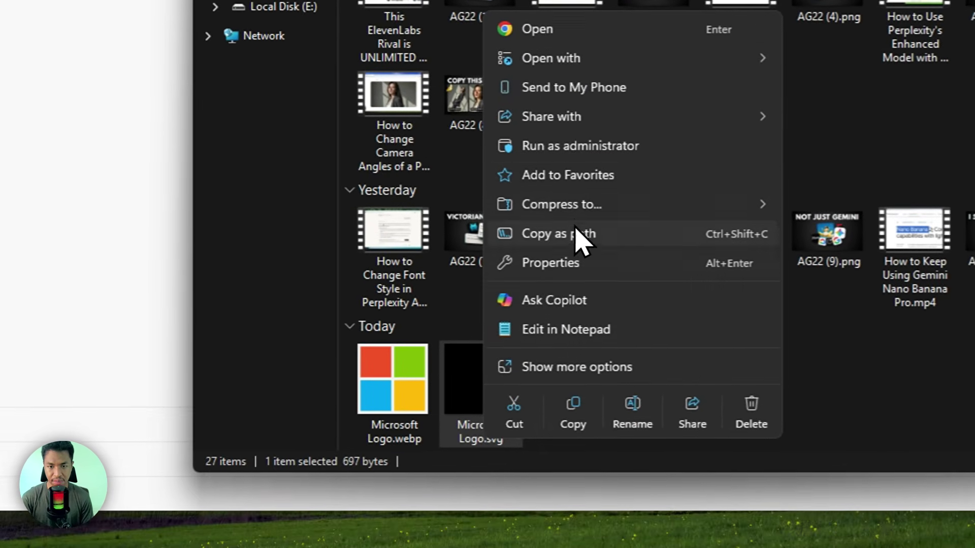
{"action": "left_click", "coordinate": [569, 409]}
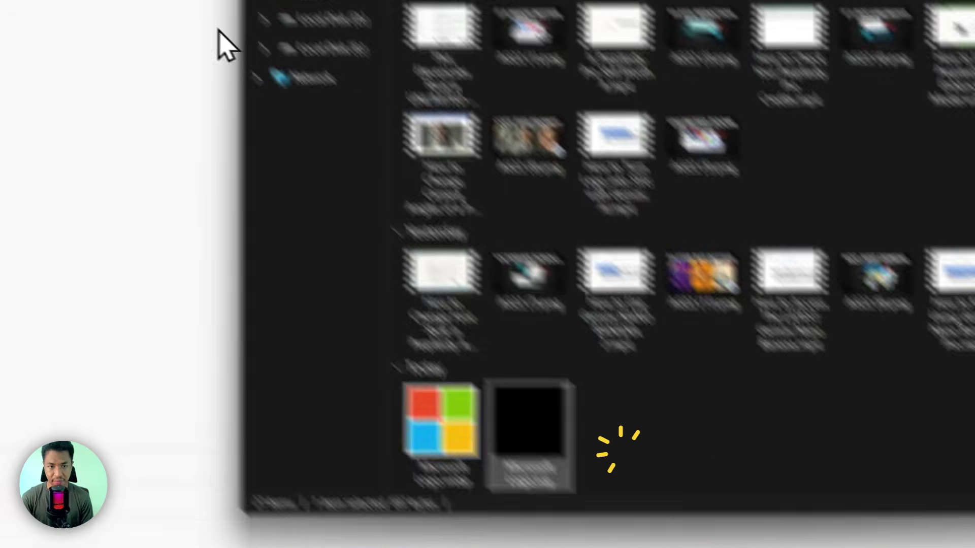
Step: Paste Microsoft Logo.svg into the New SVG Animation workspace folder in Antigravity and confirm the paste
{"action": "right_click", "coordinate": [200, 190]}
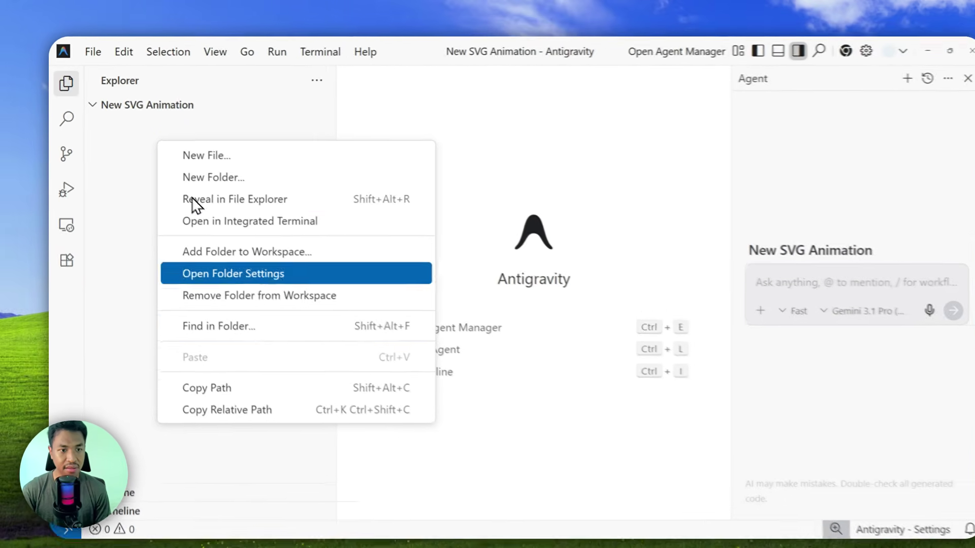
{"action": "left_click", "coordinate": [122, 198]}
{"action": "key", "text": "ctrl+v"}
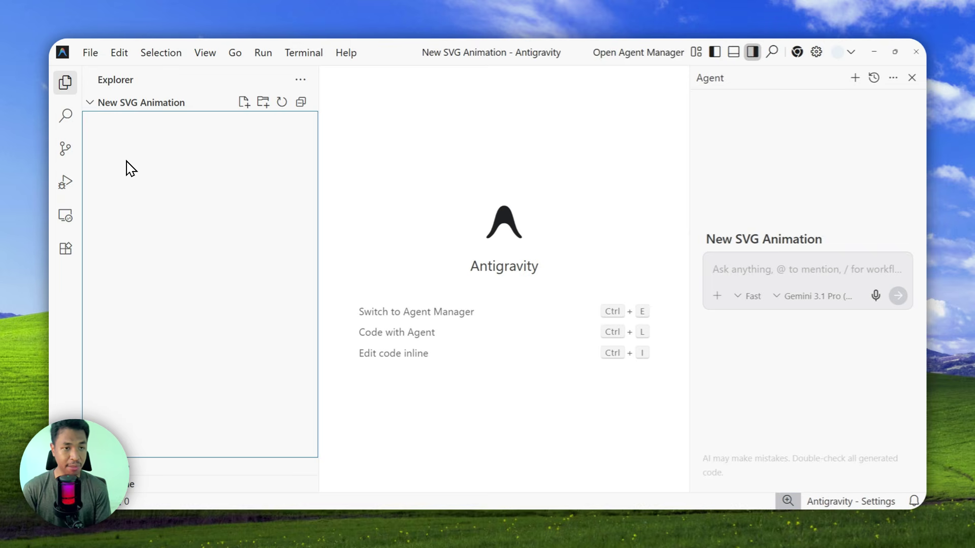
{"action": "key", "text": "ctrl+v"}
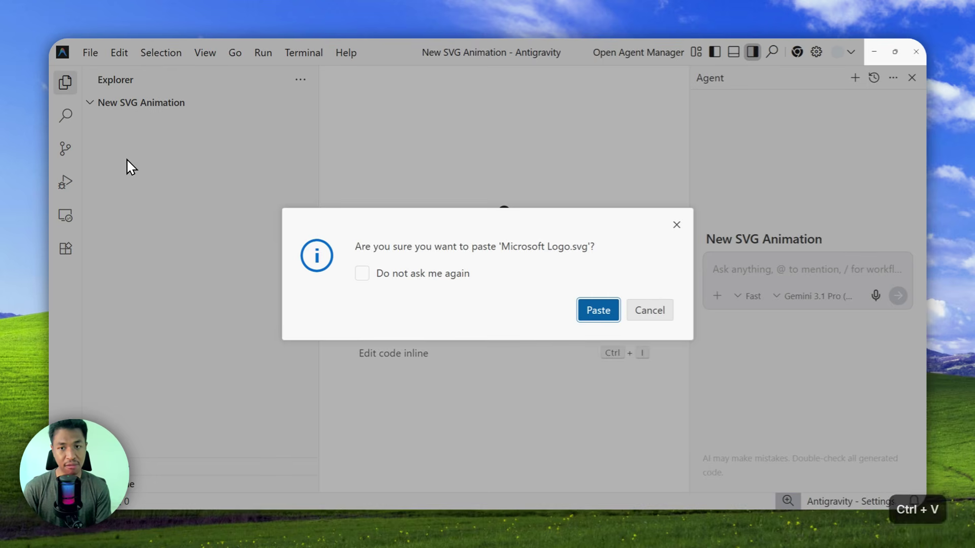
{"action": "left_click", "coordinate": [587, 310]}
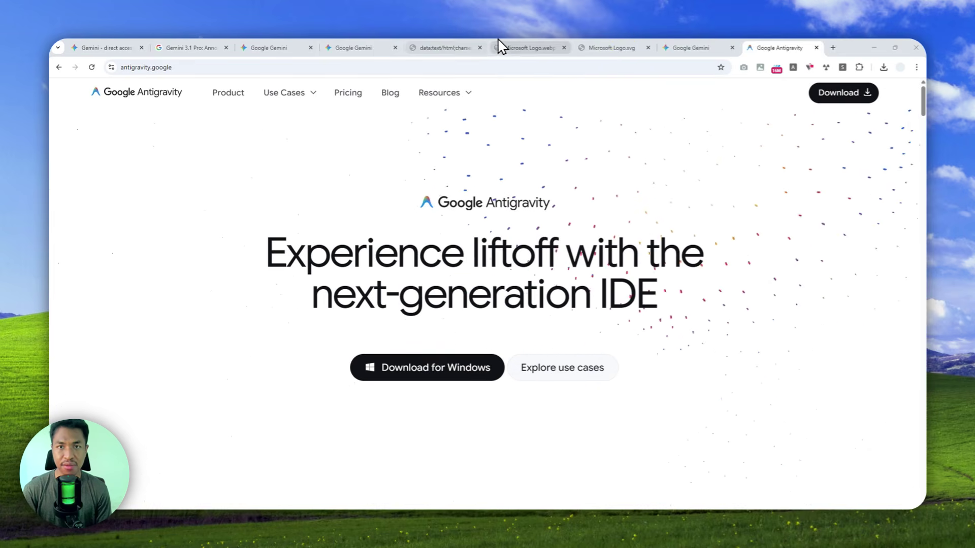
Step: Copy the prompt for two animated logo reveal SVGs from its browser tab and paste it into the Antigravity agent's message box
{"action": "left_click", "coordinate": [450, 48]}
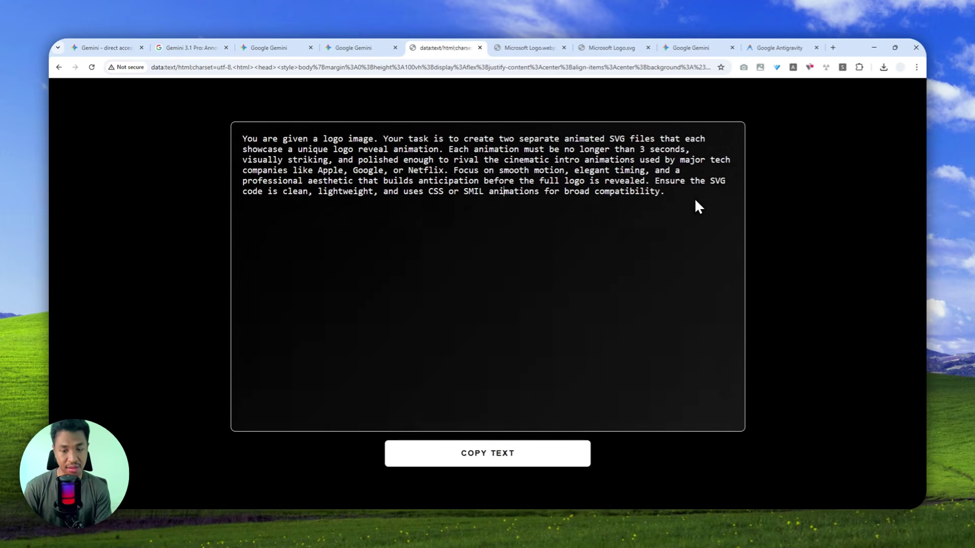
{"action": "left_click", "coordinate": [458, 448]}
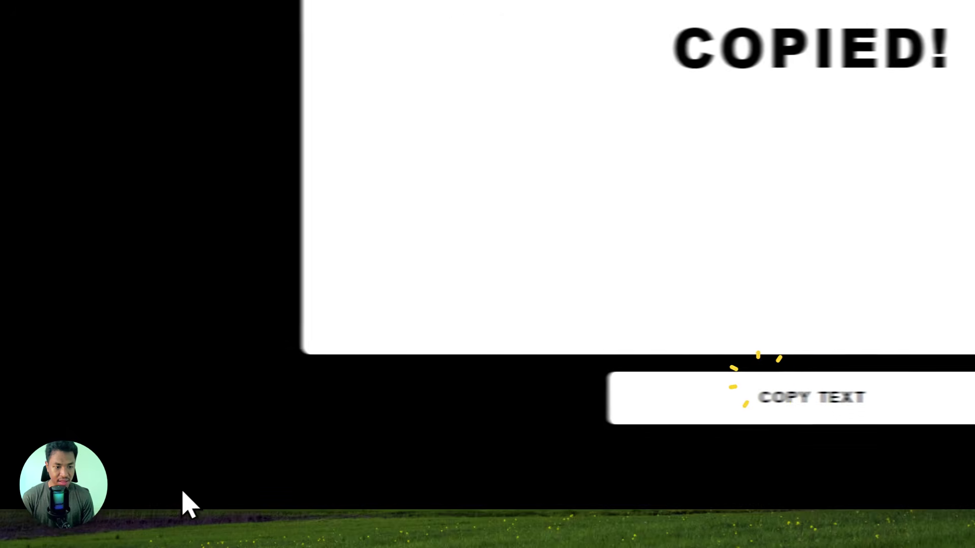
{"action": "mouse_move", "coordinate": [99, 522]}
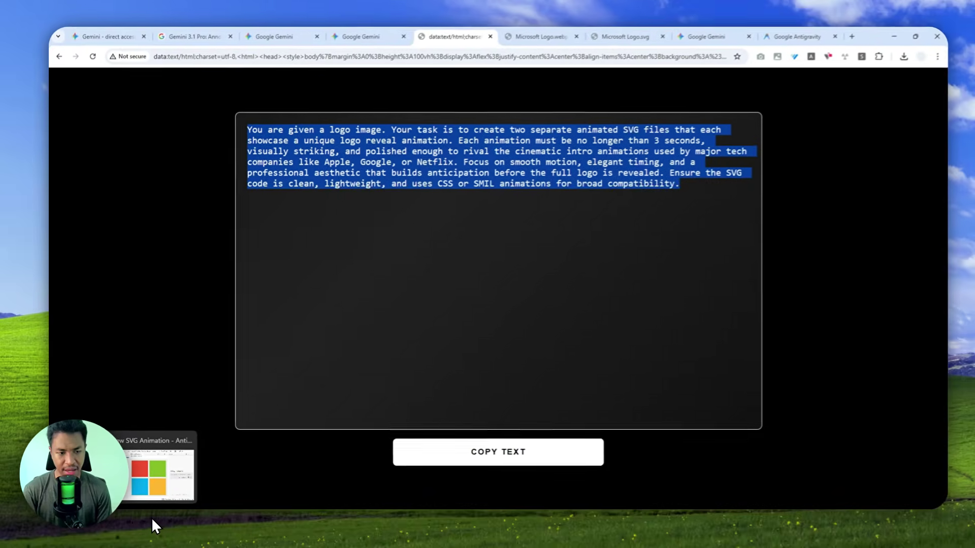
{"action": "left_click", "coordinate": [152, 518]}
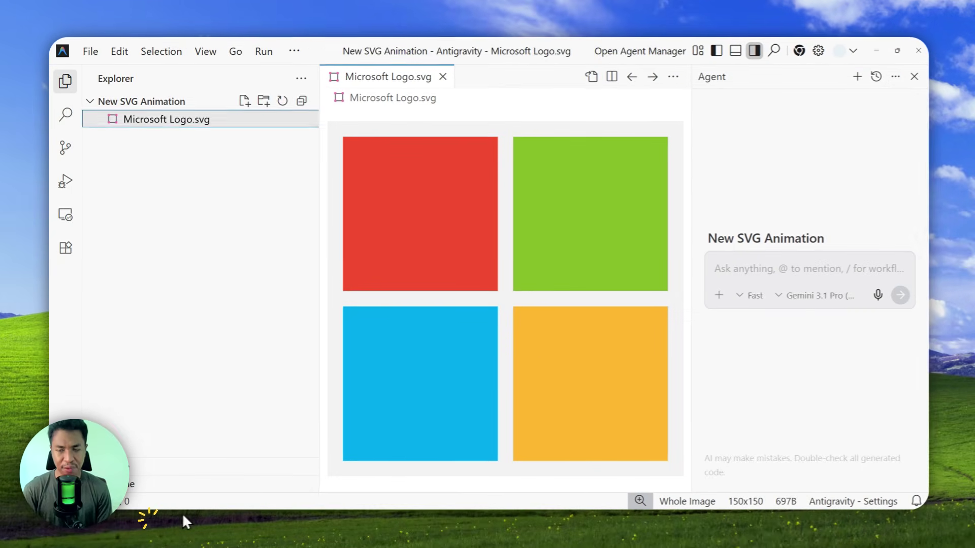
{"action": "left_click", "coordinate": [776, 268]}
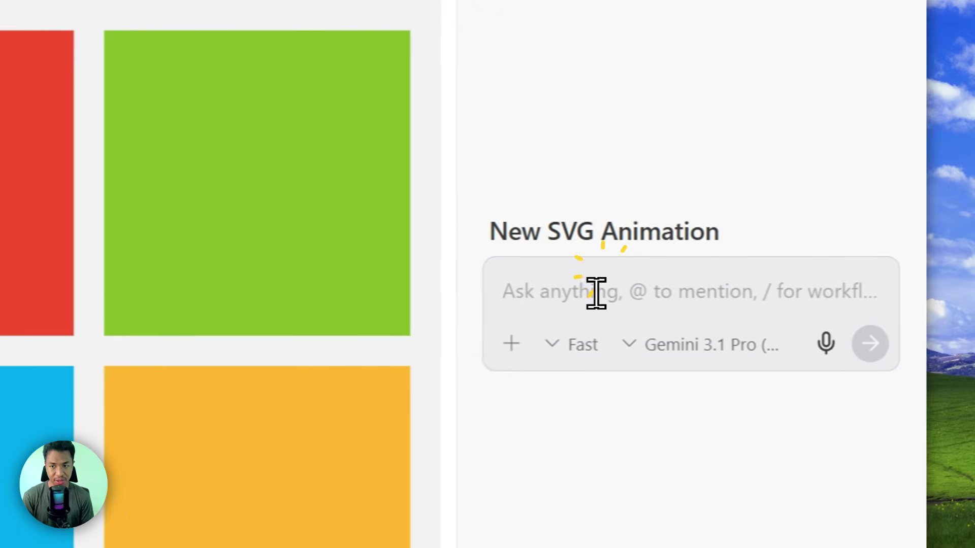
{"action": "type", "text": "You are given a logo image. Your task is to create two separate animated SVG files that each showcase a unique logo reveal animation. Each animation must be no longer than 3 seconds, visually striking, and polished enough to rival the cinematic intro animations used by major tech companies like Apple, Google, or Netflix. Focus on smooth motion, elegant timing, and a professional aesthetic that builds anticipation before the full logo is revealed. Ensure the SVG code is clean, lightweight, and uses CSS or SMIL animations for broad compatibility."}
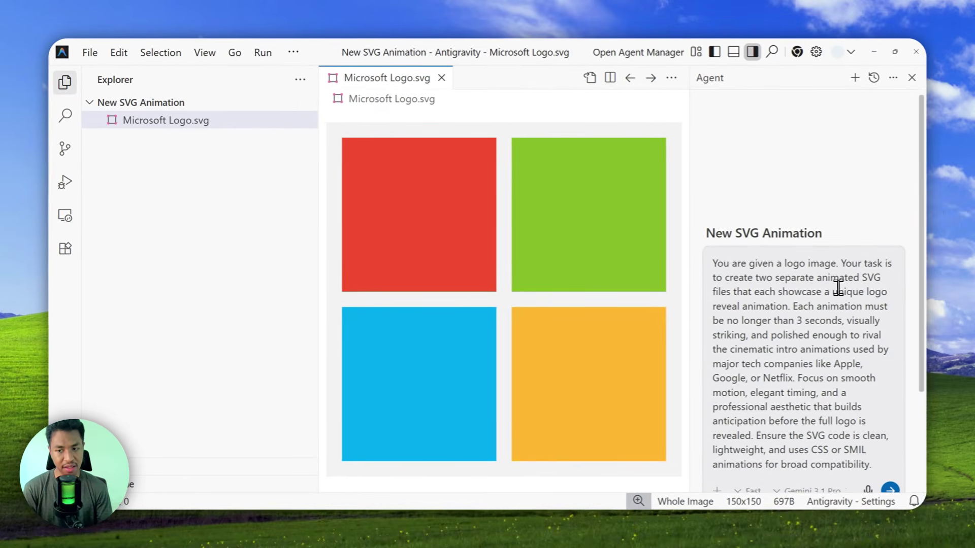
Step: Choose the Fast conversation mode and the Gemini 3.1 Pro (High) model, and send the animation prompt to the agent
{"action": "scroll", "coordinate": [827, 274], "scroll_direction": "down", "scroll_amount": 3}
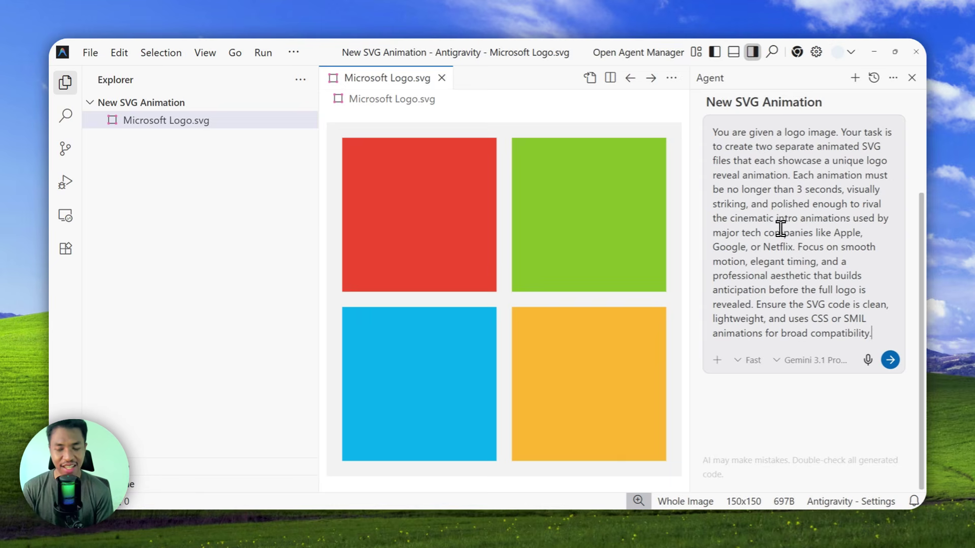
{"action": "left_click", "coordinate": [753, 360]}
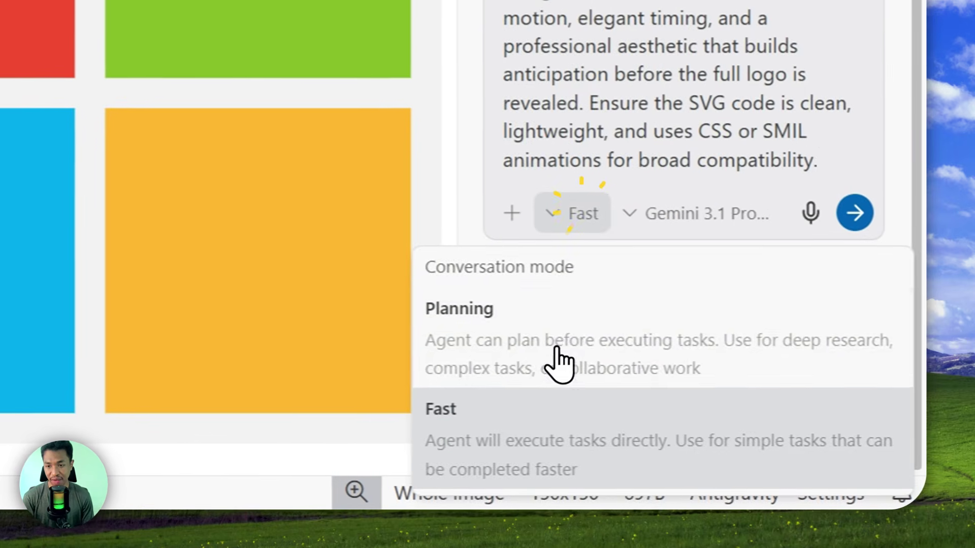
{"action": "left_click", "coordinate": [717, 476]}
{"action": "left_click", "coordinate": [818, 359]}
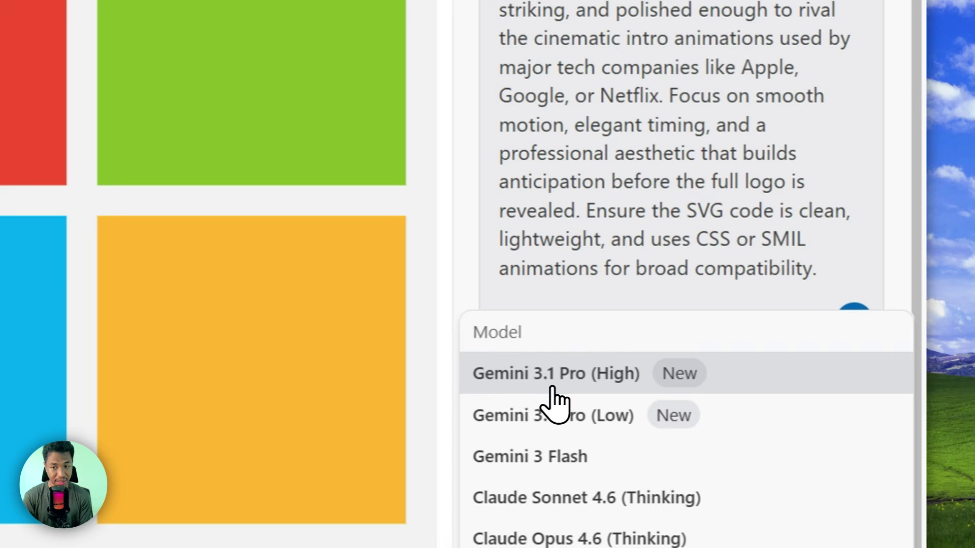
{"action": "left_click", "coordinate": [616, 386]}
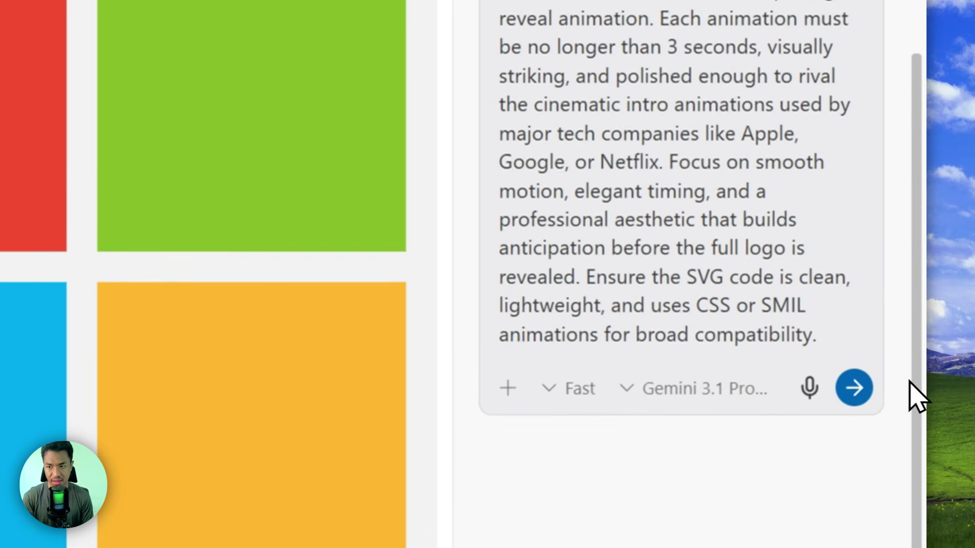
{"action": "left_click", "coordinate": [855, 377]}
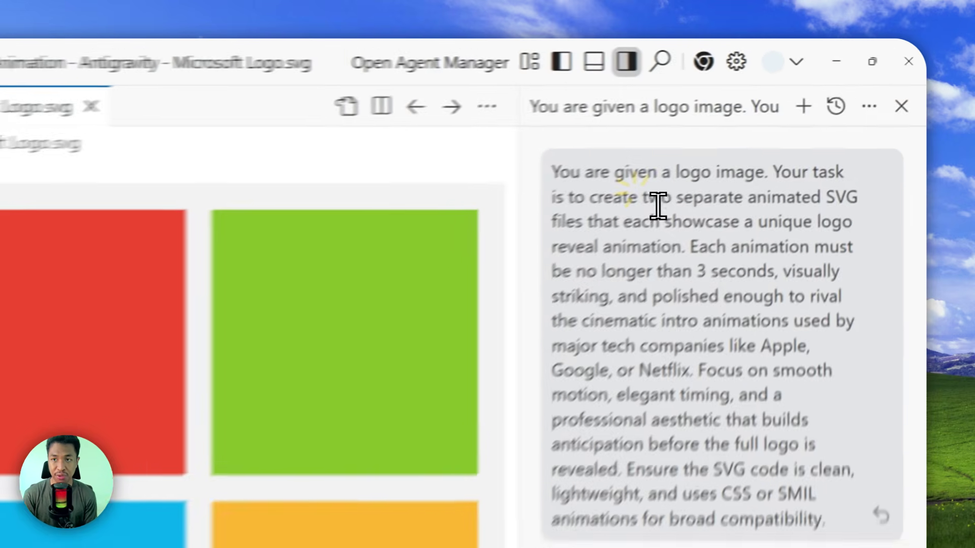
{"action": "left_click_drag", "start_coordinate": [757, 131], "coordinate": [802, 142]}
{"action": "left_click_drag", "start_coordinate": [678, 246], "coordinate": [526, 261]}
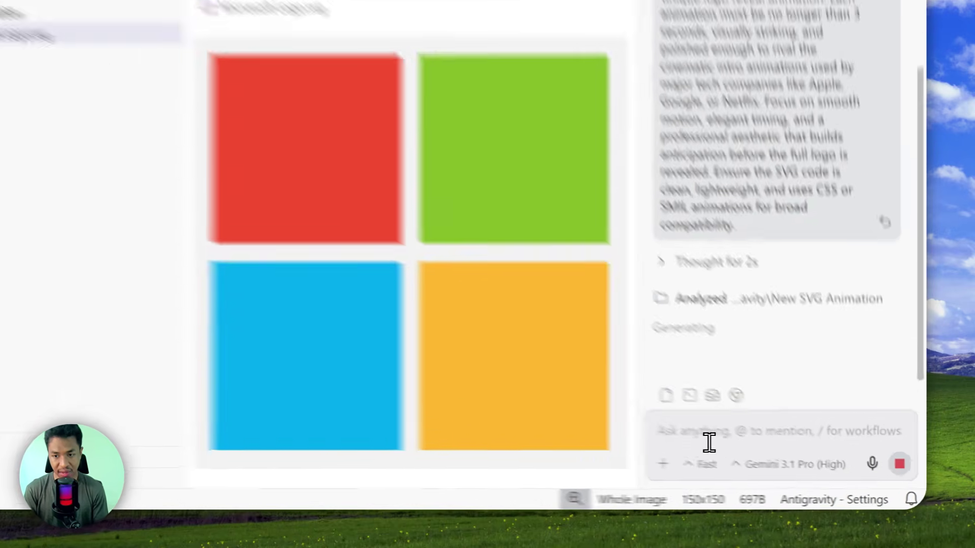
{"action": "left_click", "coordinate": [752, 453]}
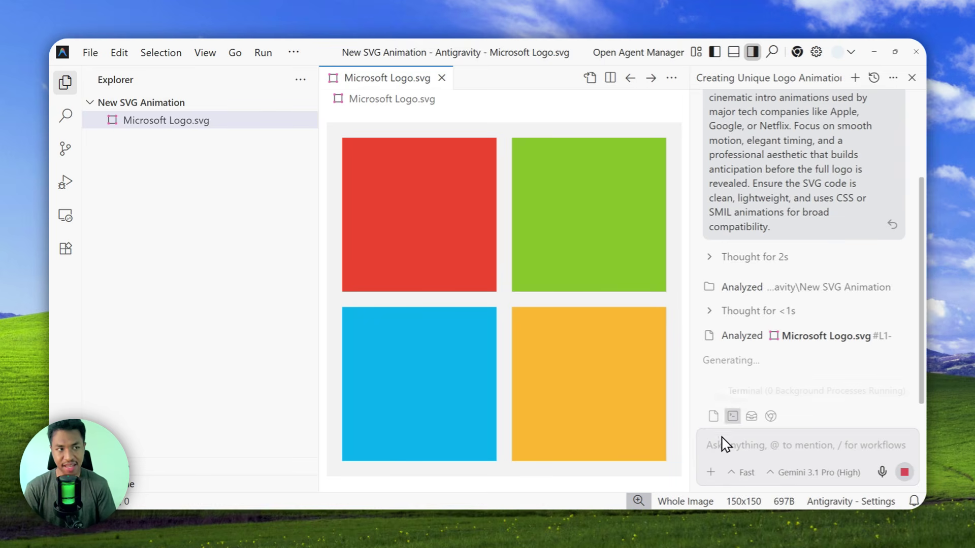
{"action": "scroll", "coordinate": [812, 246], "scroll_direction": "up", "scroll_amount": 2}
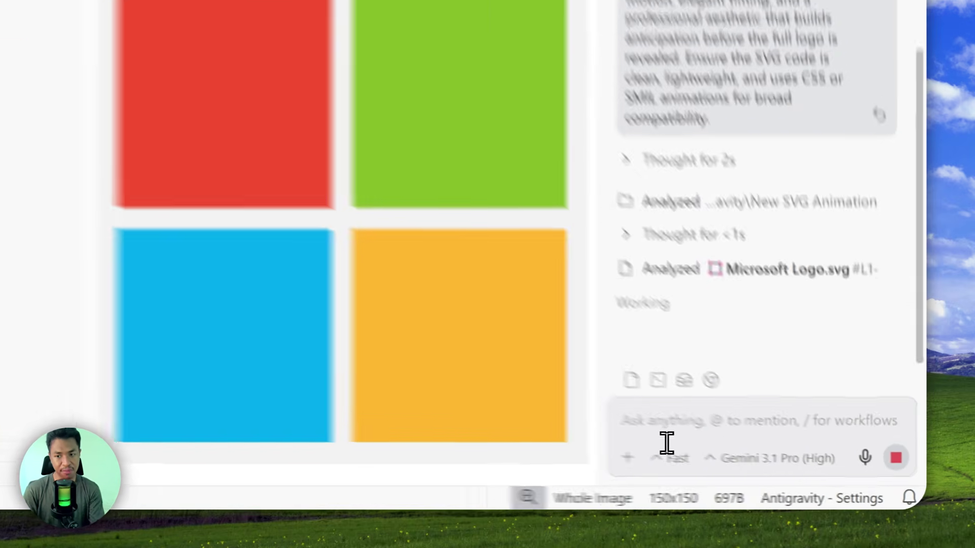
{"action": "left_click", "coordinate": [729, 445]}
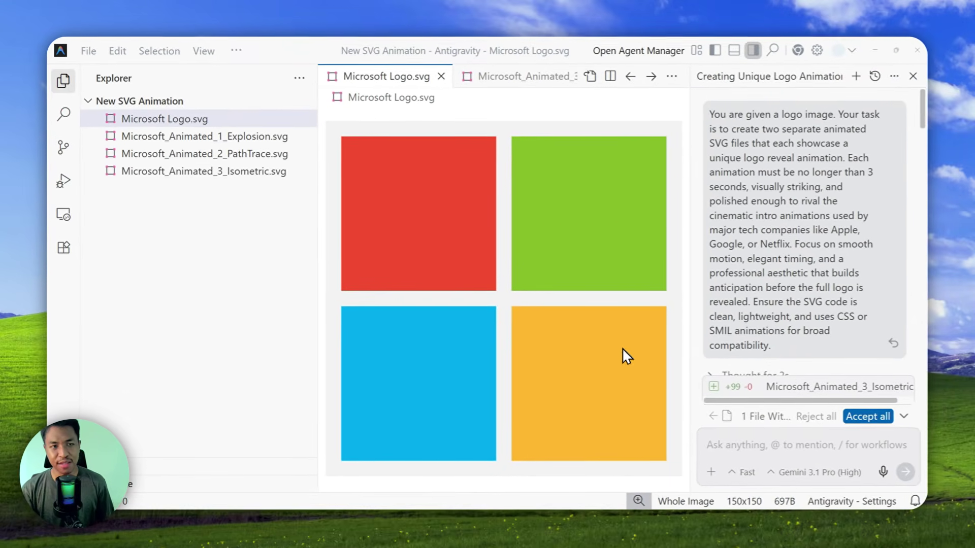
Step: Preview the generated Microsoft_Animated_1_Explosion.svg, replay it by reopening it after Microsoft Logo.svg, and preview Microsoft_Animated_2_PathTrace.svg
{"action": "scroll", "coordinate": [731, 206], "scroll_direction": "down", "scroll_amount": 5}
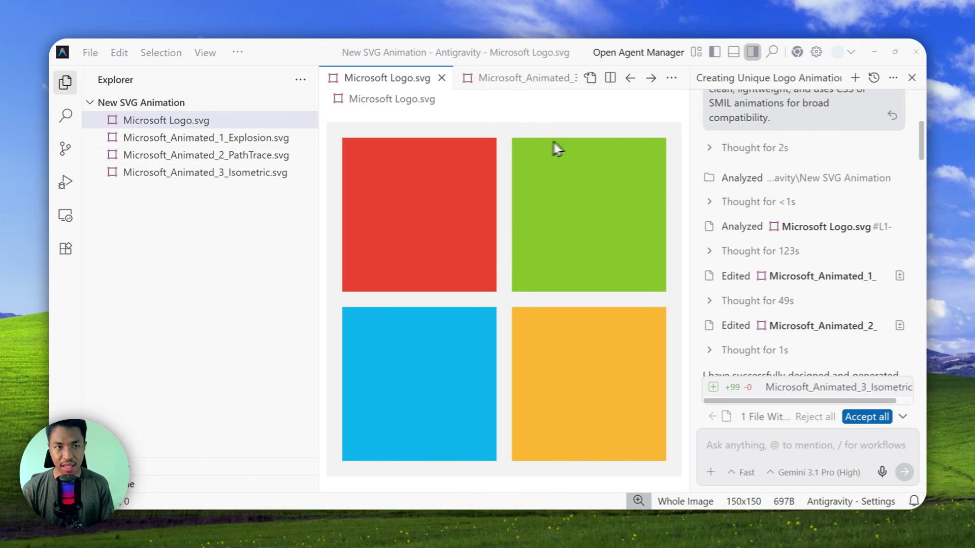
{"action": "left_click", "coordinate": [213, 141]}
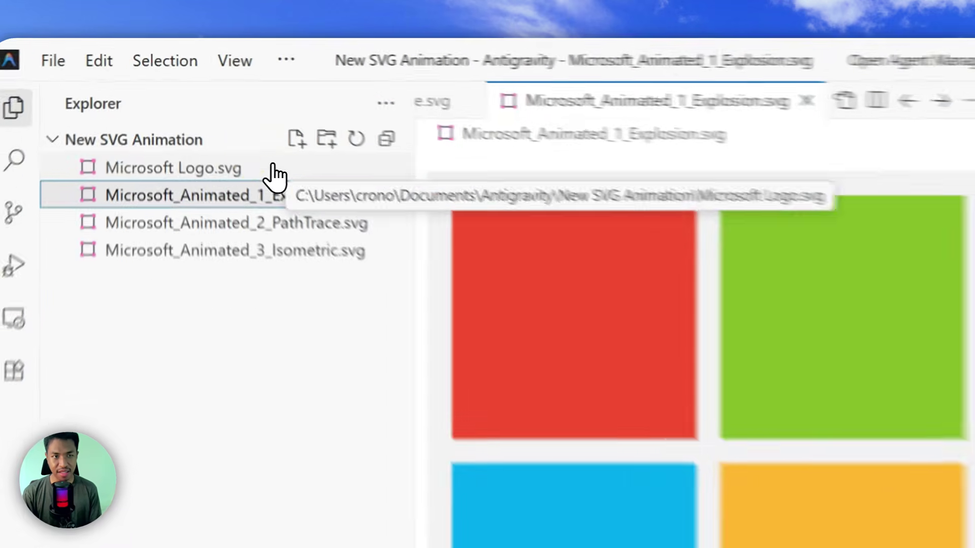
{"action": "left_click", "coordinate": [223, 119]}
{"action": "left_click", "coordinate": [205, 138]}
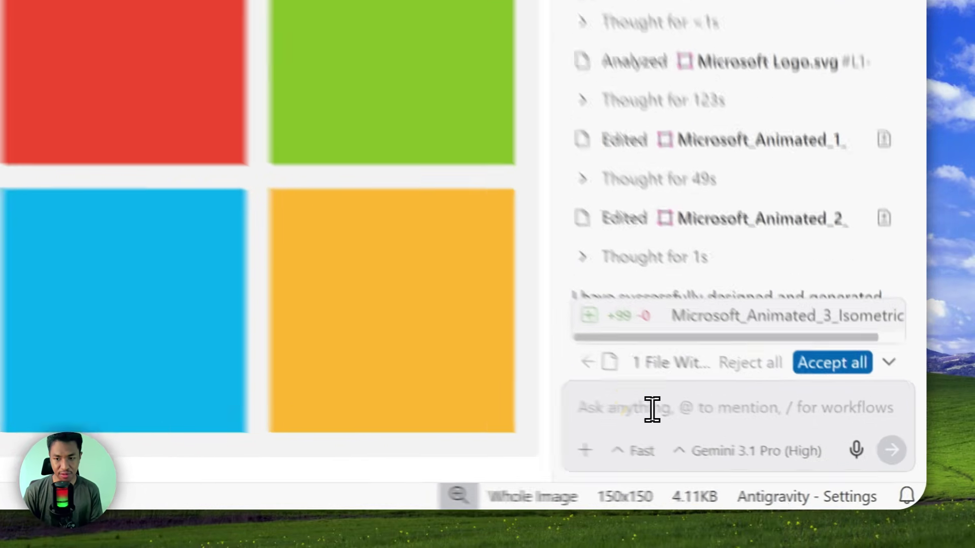
{"action": "left_click", "coordinate": [752, 449]}
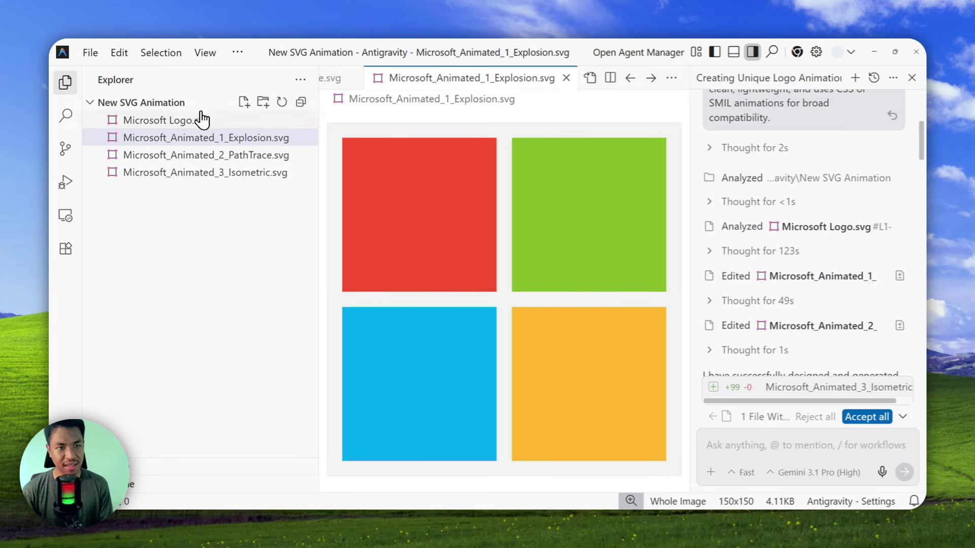
{"action": "left_click", "coordinate": [200, 156]}
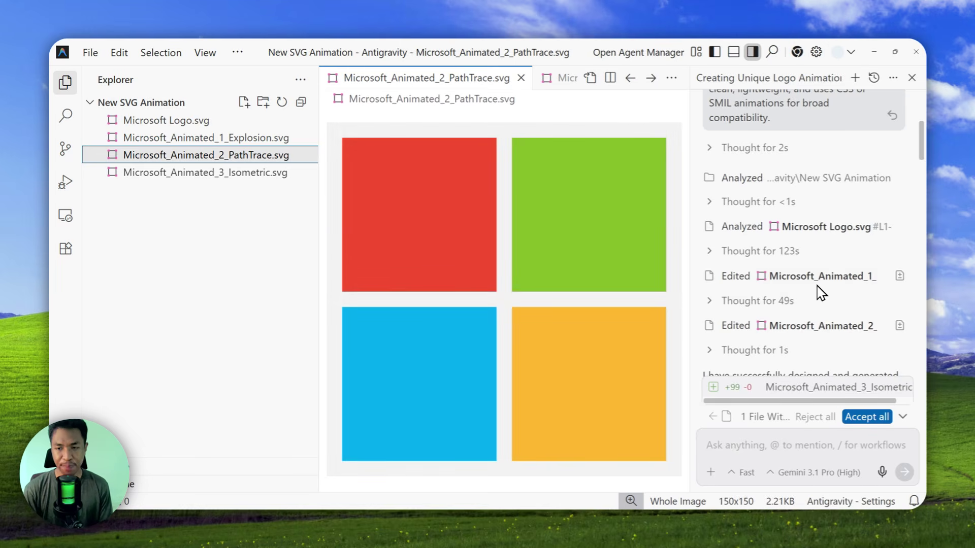
Step: Review the agent's replies, highlight the follow-up request for a totally different style, and preview Microsoft_Animated_3_Isometric.svg
{"action": "scroll", "coordinate": [821, 236], "scroll_direction": "down", "scroll_amount": 5}
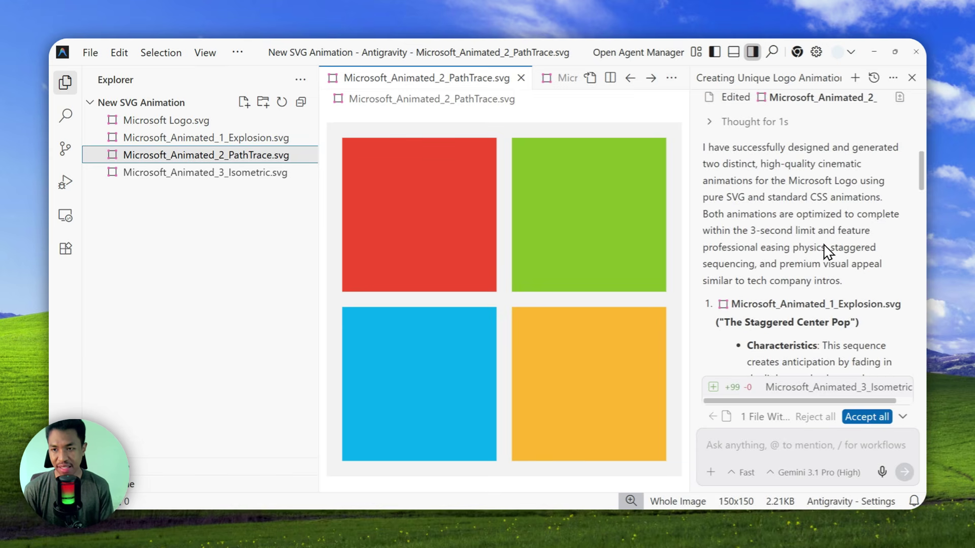
{"action": "scroll", "coordinate": [826, 239], "scroll_direction": "up", "scroll_amount": 5}
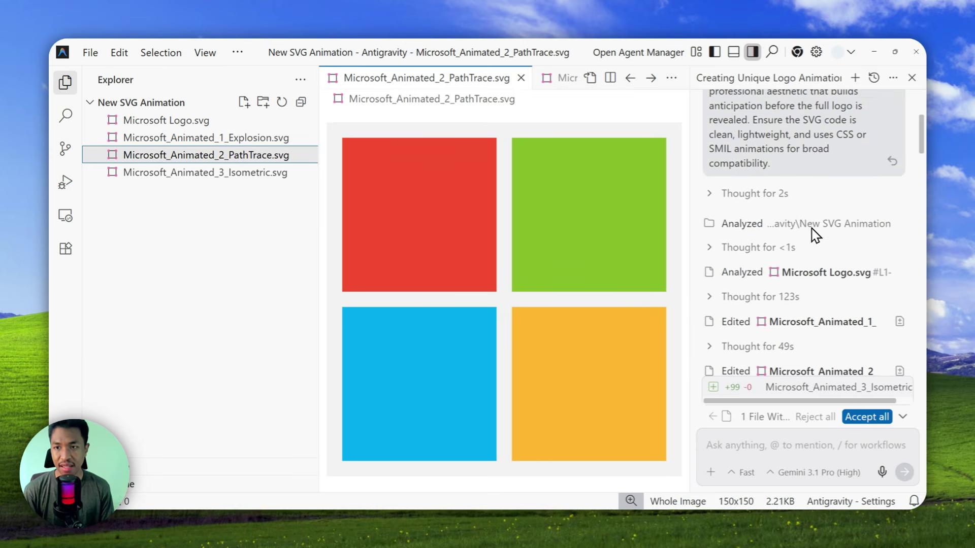
{"action": "scroll", "coordinate": [815, 235], "scroll_direction": "down", "scroll_amount": 10}
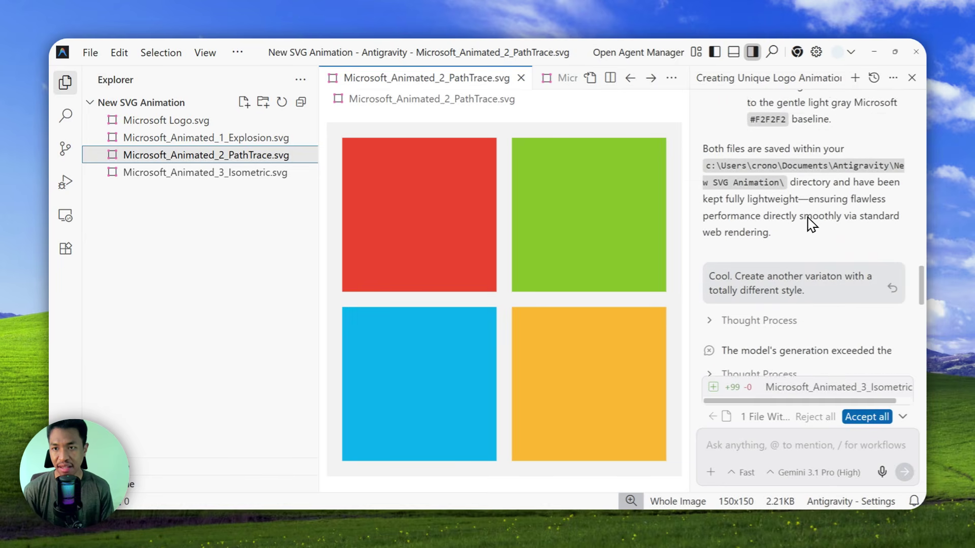
{"action": "scroll", "coordinate": [811, 223], "scroll_direction": "down", "scroll_amount": 2}
{"action": "left_click_drag", "start_coordinate": [735, 231], "coordinate": [812, 252]}
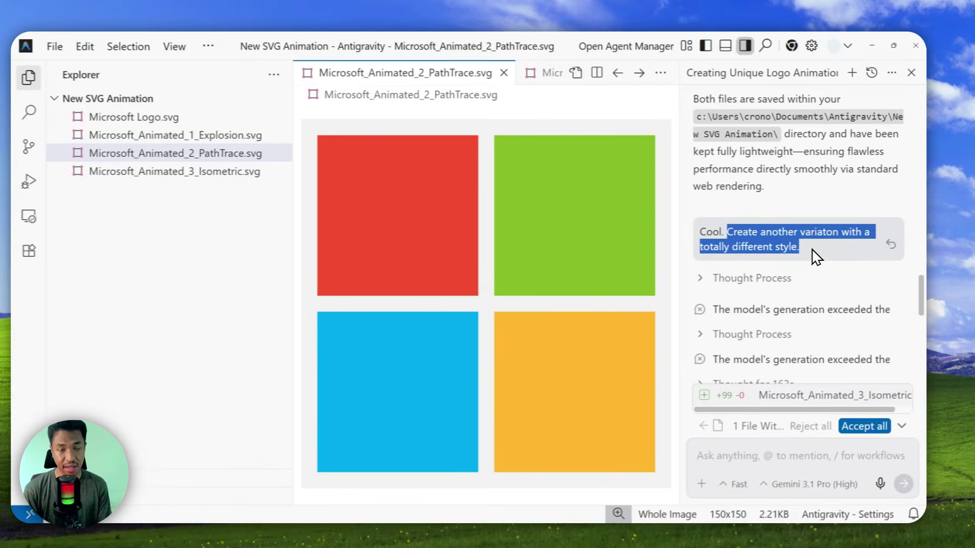
{"action": "scroll", "coordinate": [793, 283], "scroll_direction": "down", "scroll_amount": 3}
{"action": "scroll", "coordinate": [794, 283], "scroll_direction": "up", "scroll_amount": 1}
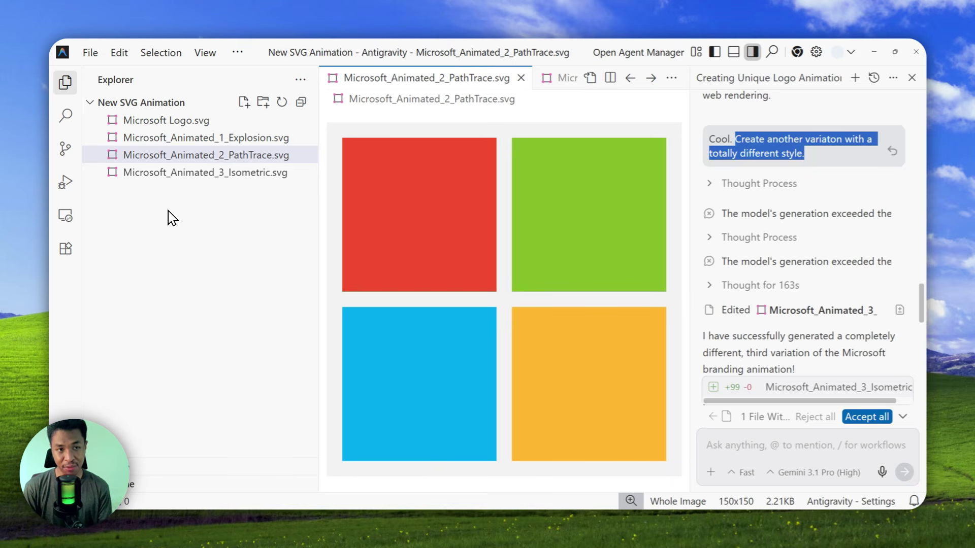
{"action": "left_click", "coordinate": [192, 173]}
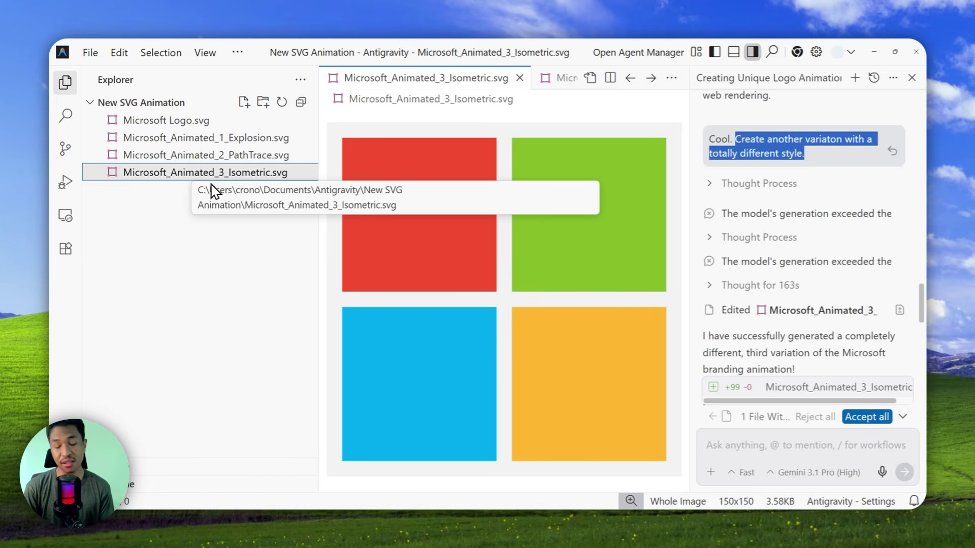
Step: Reveal Microsoft_Animated_3_Isometric.svg in its File Explorer folder, and return to Antigravity
{"action": "right_click", "coordinate": [191, 173]}
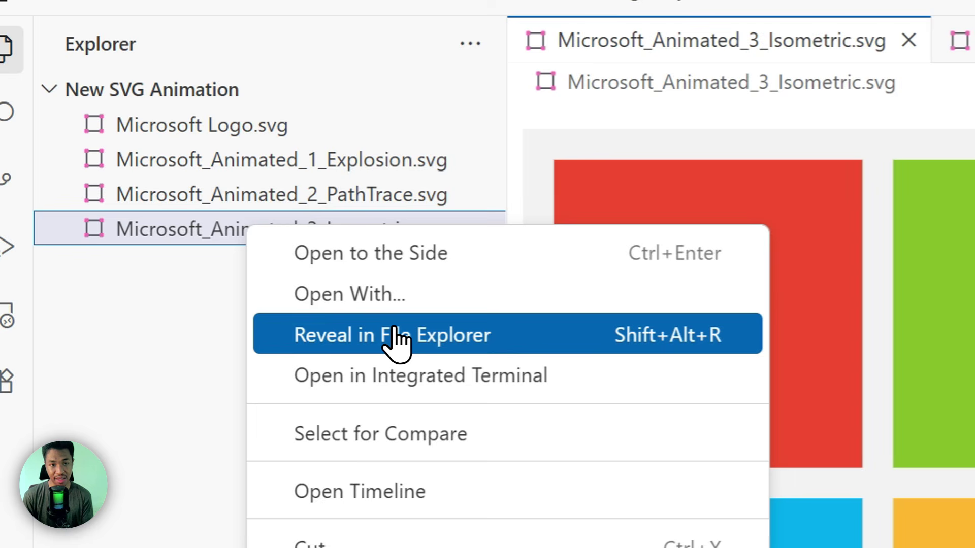
{"action": "left_click", "coordinate": [393, 327]}
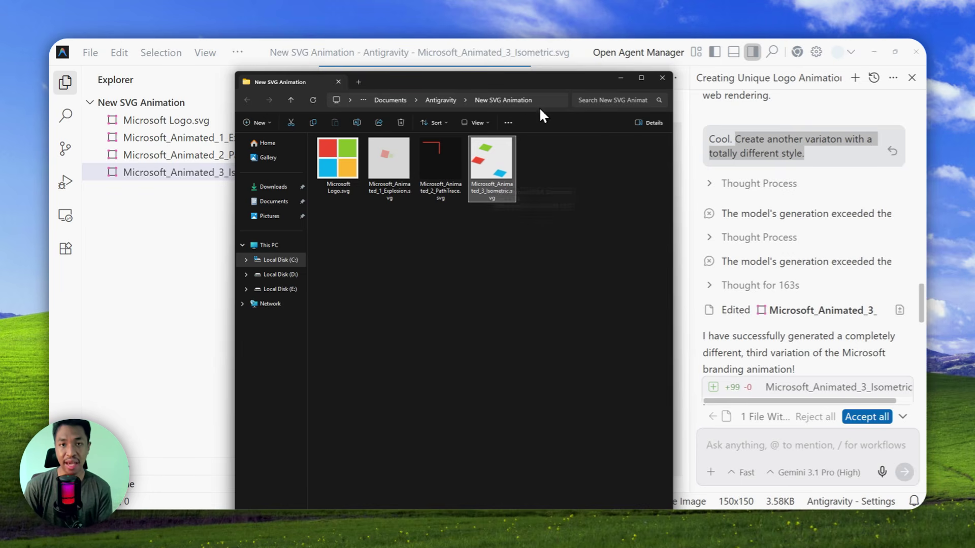
{"action": "key", "text": "alt+Tab"}
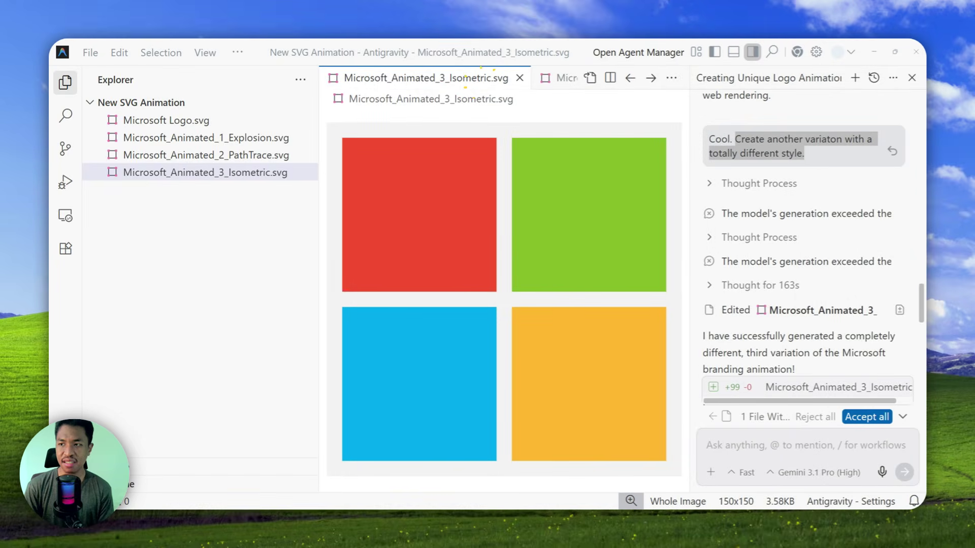
Step: Replay the Explosion, PathTrace and Isometric logo animations in order, and switch to the SVG Animation Gallery page in the browser
{"action": "left_click", "coordinate": [223, 139]}
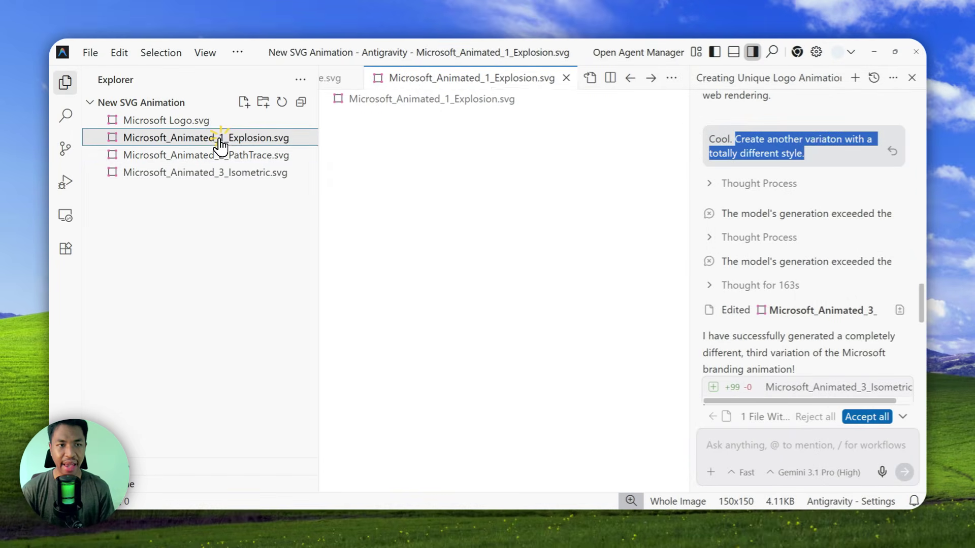
{"action": "left_click", "coordinate": [223, 156]}
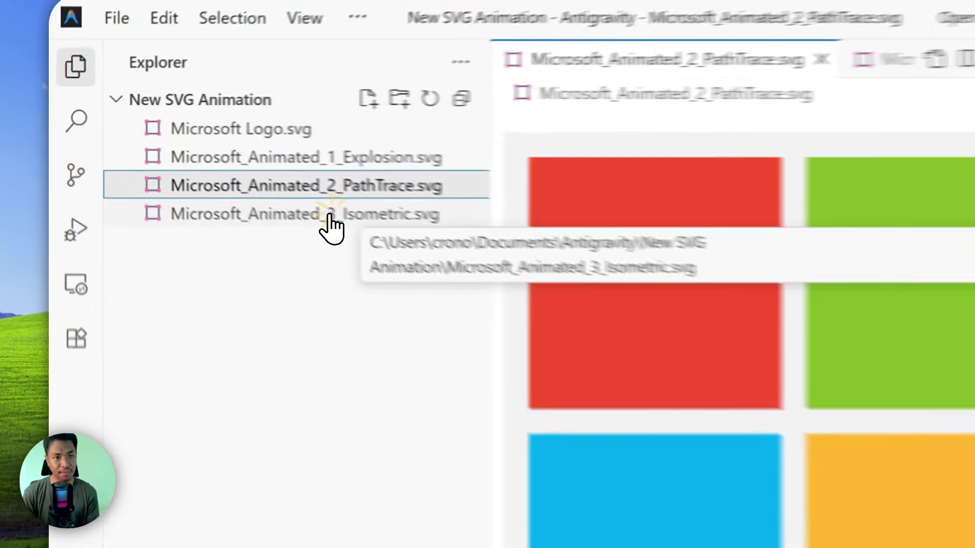
{"action": "left_click", "coordinate": [220, 173]}
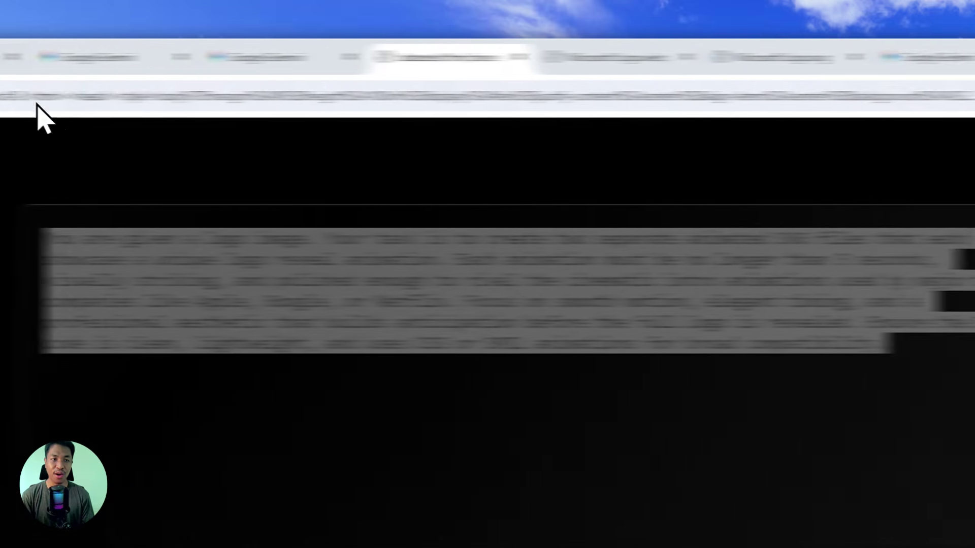
{"action": "left_click", "coordinate": [108, 55]}
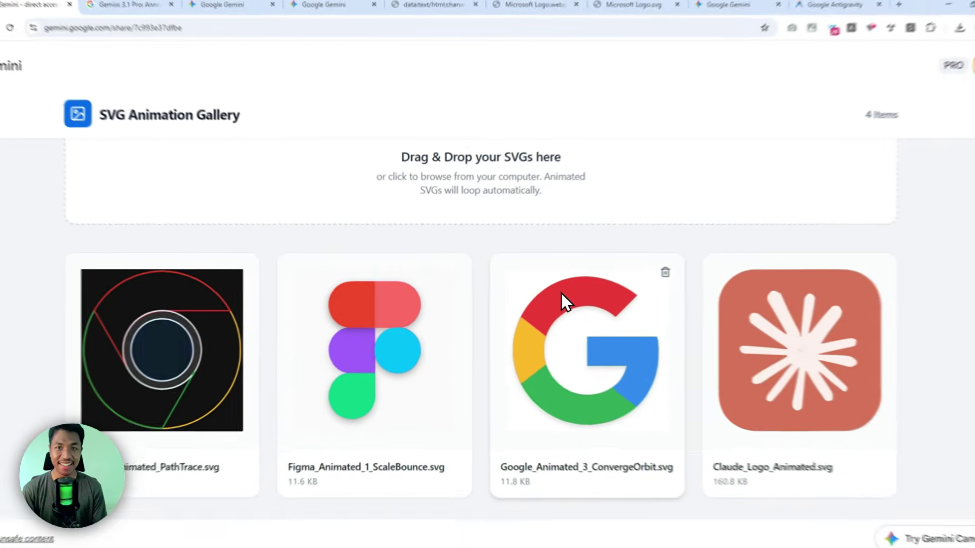